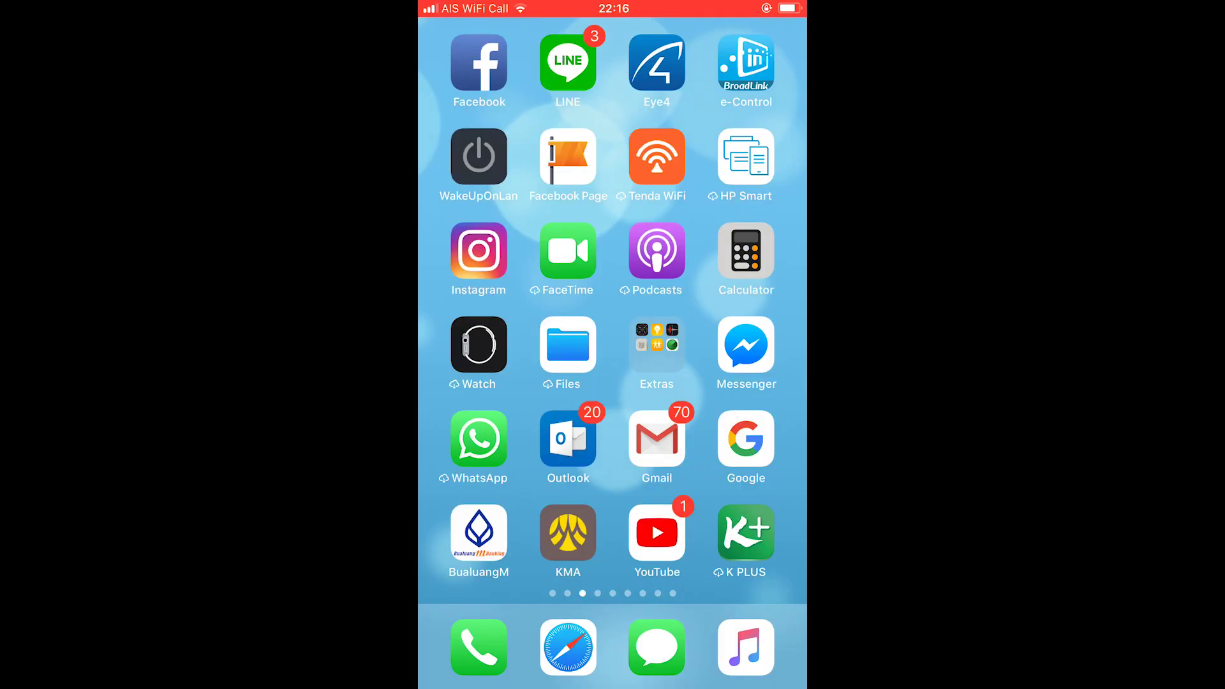
Open PC1 from the Wake Up On Lan computer list to send it a wake-up signal
{"action": "left_click", "coordinate": [478, 144]}
{"action": "left_click", "coordinate": [478, 132]}
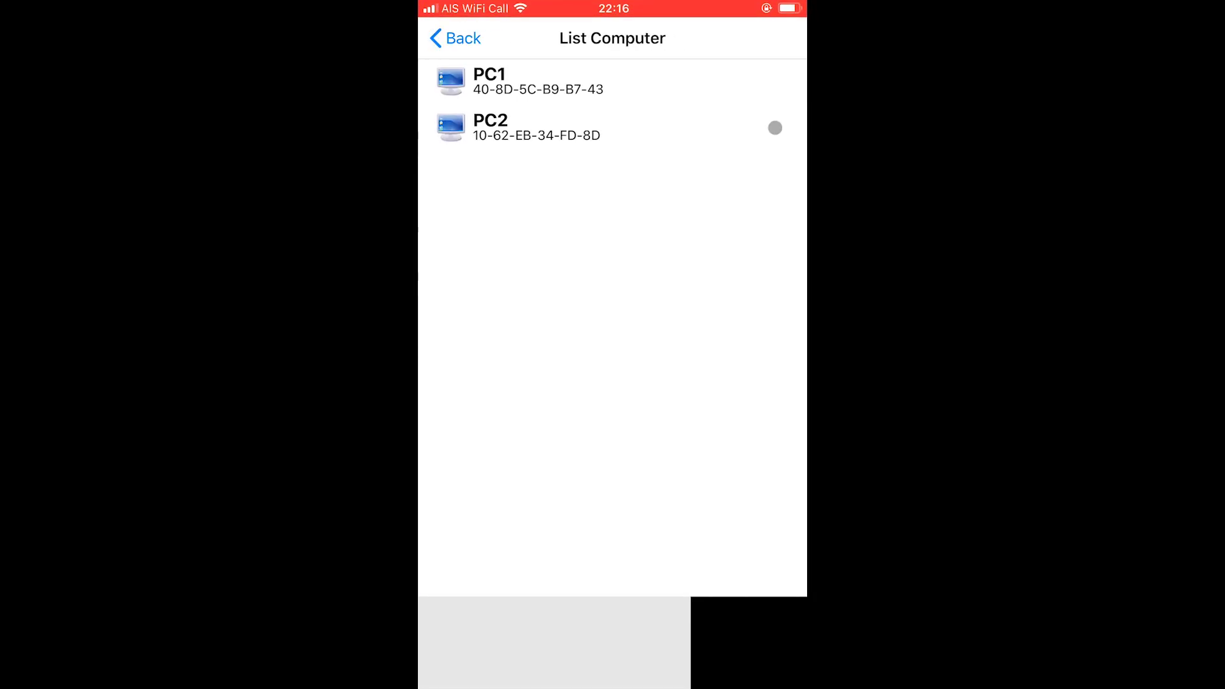
{"action": "left_click", "coordinate": [538, 81]}
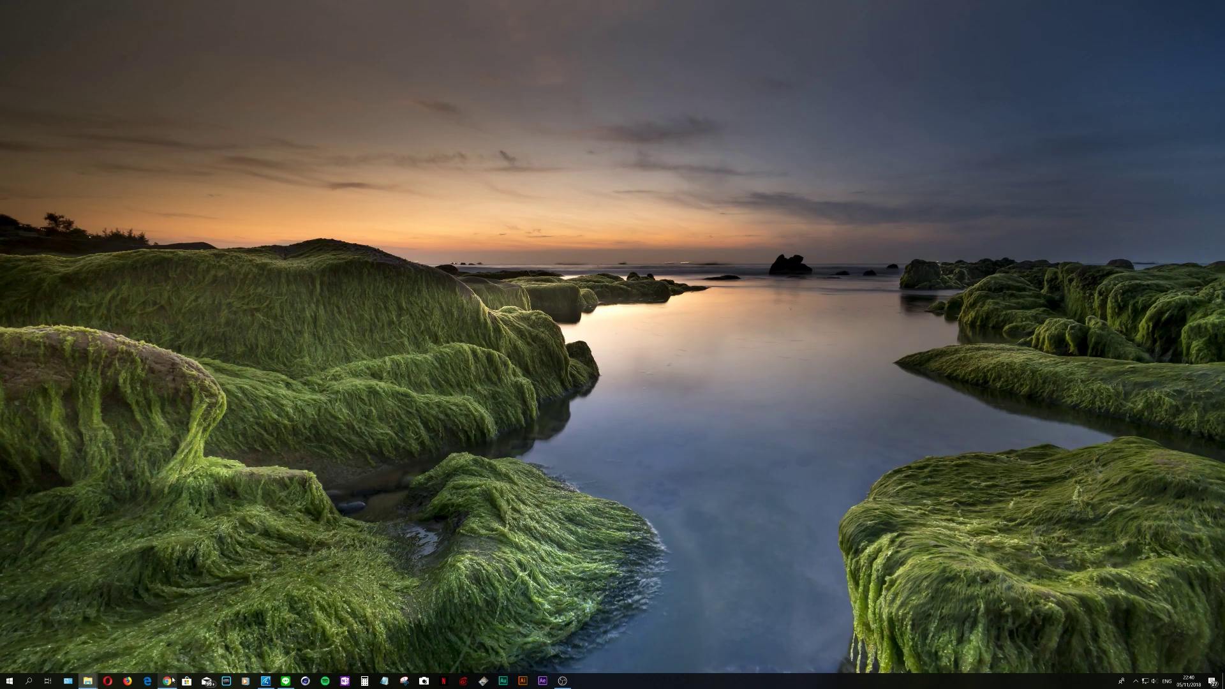
Search Chrome for 'teamviewer', download the Windows installer from teamviewer.com and run it
{"action": "left_click", "coordinate": [168, 681]}
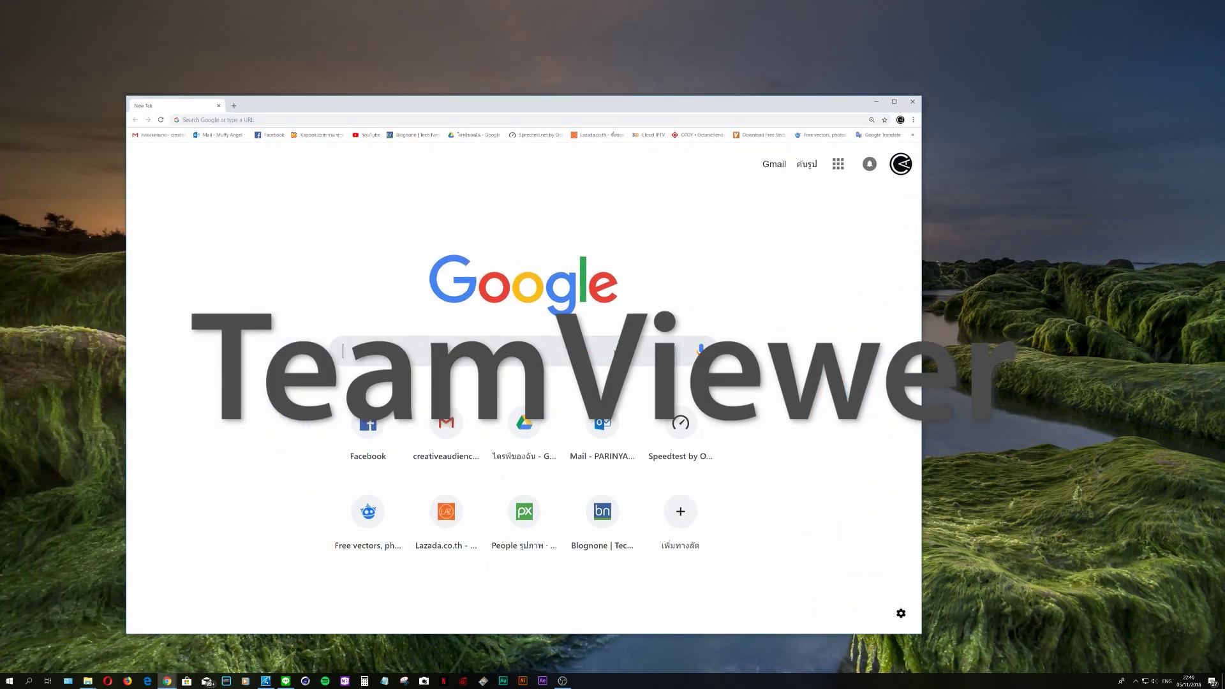
{"action": "type", "text": "tea"}
{"action": "key", "text": "Return"}
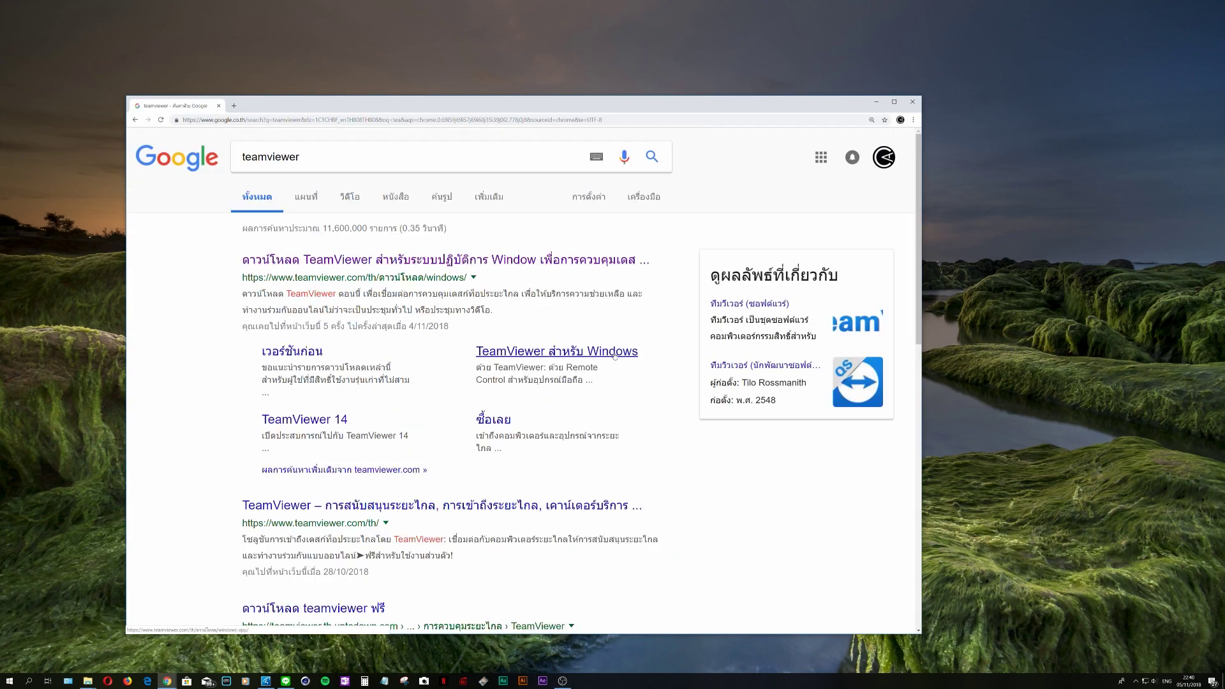
{"action": "left_click", "coordinate": [483, 263]}
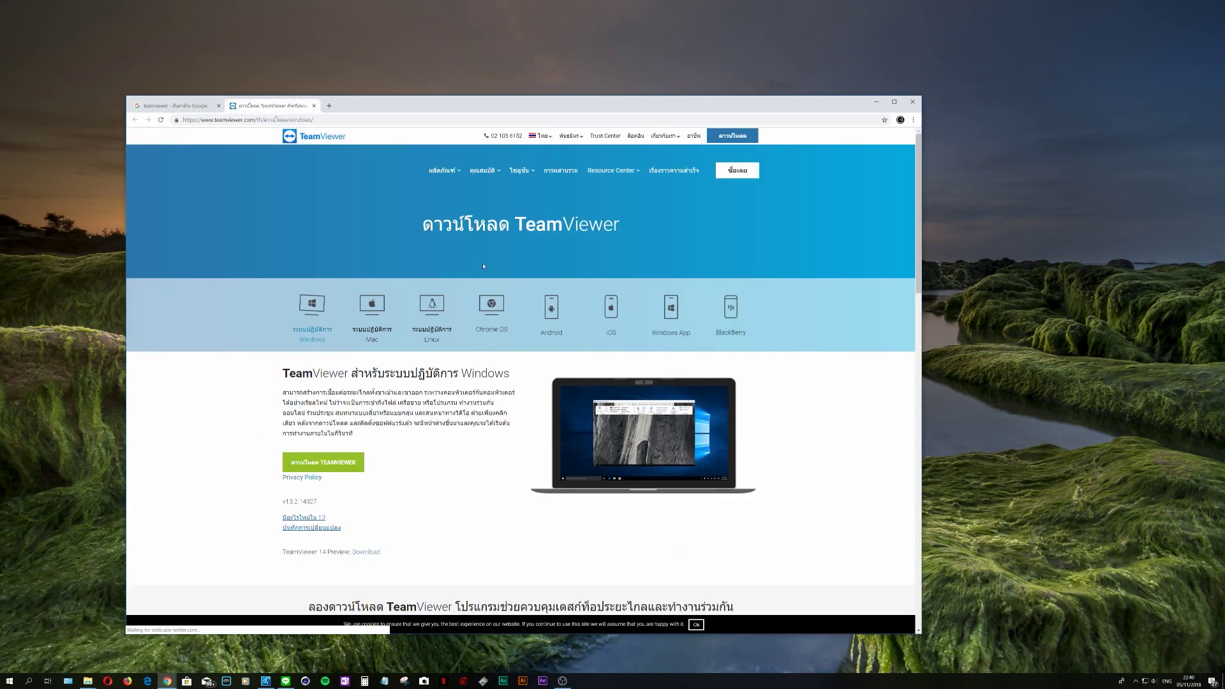
{"action": "left_click", "coordinate": [332, 465]}
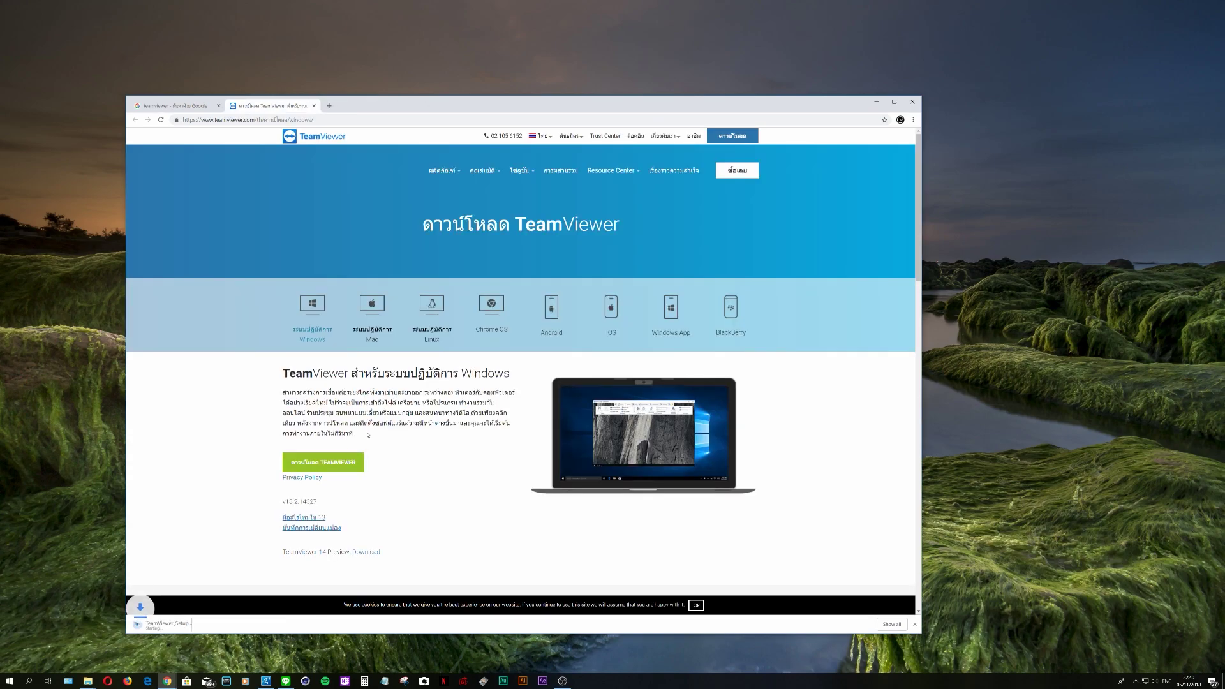
{"action": "left_click", "coordinate": [177, 627]}
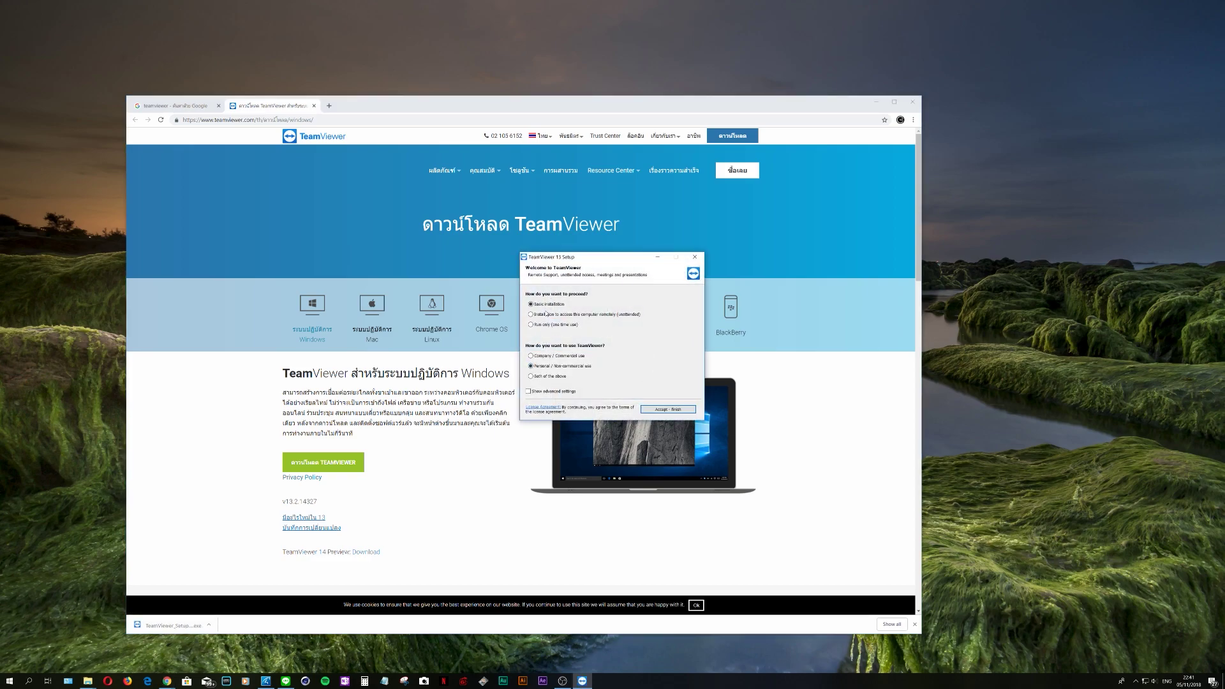
Finish the TeamViewer install, sign in to the account and trust this PC
{"action": "left_click", "coordinate": [678, 410]}
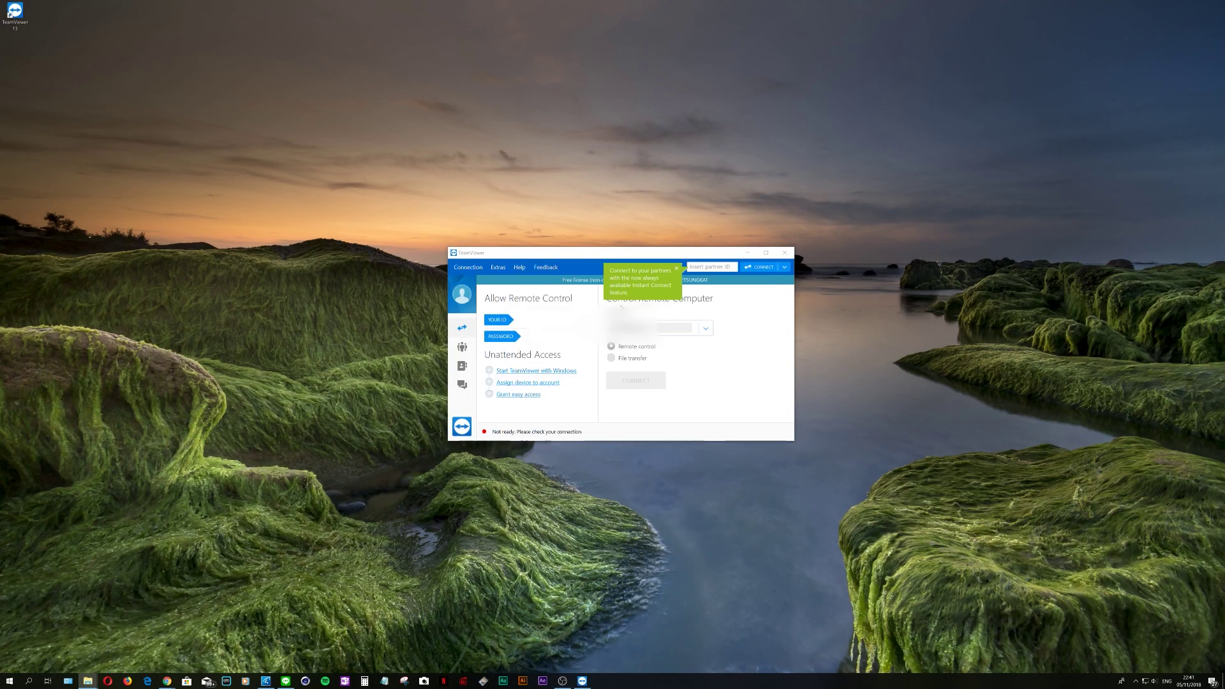
{"action": "left_click", "coordinate": [463, 365]}
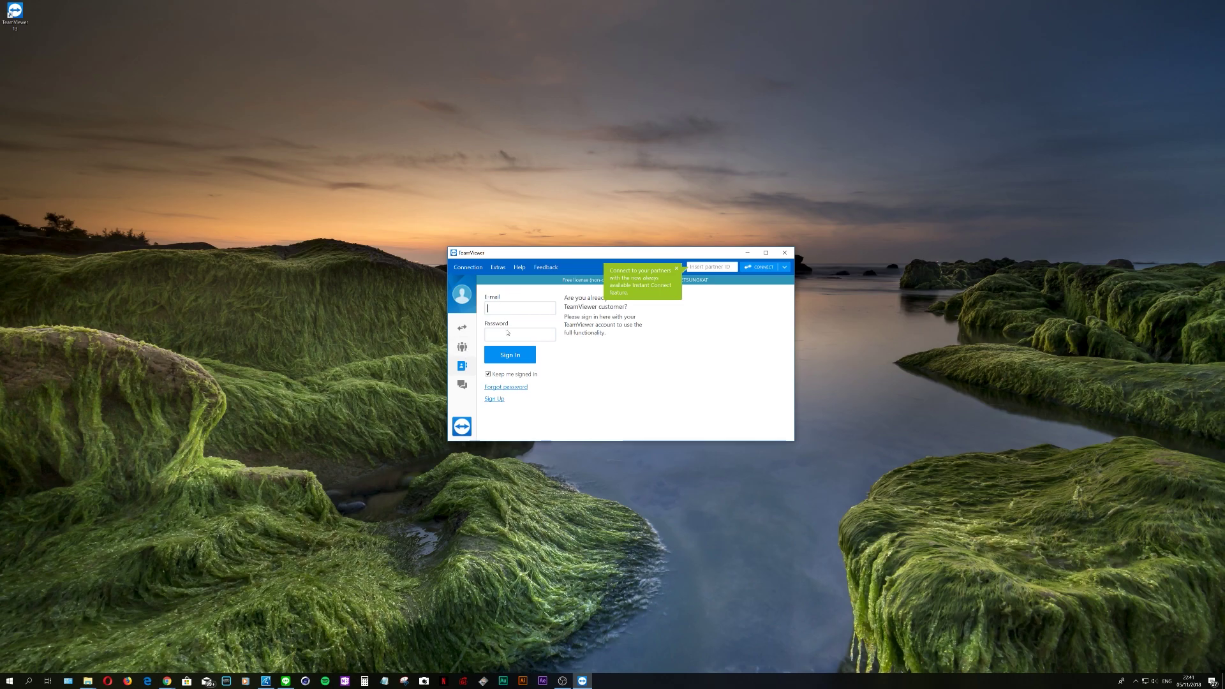
{"action": "left_click", "coordinate": [499, 400]}
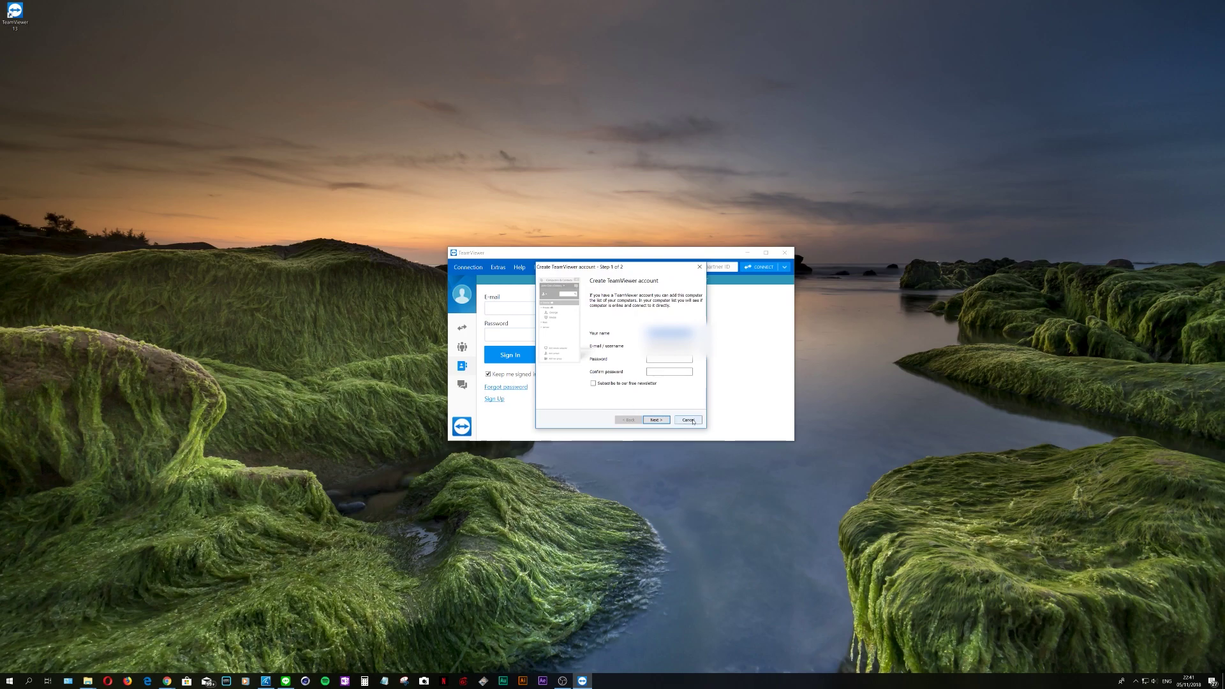
{"action": "left_click", "coordinate": [688, 420]}
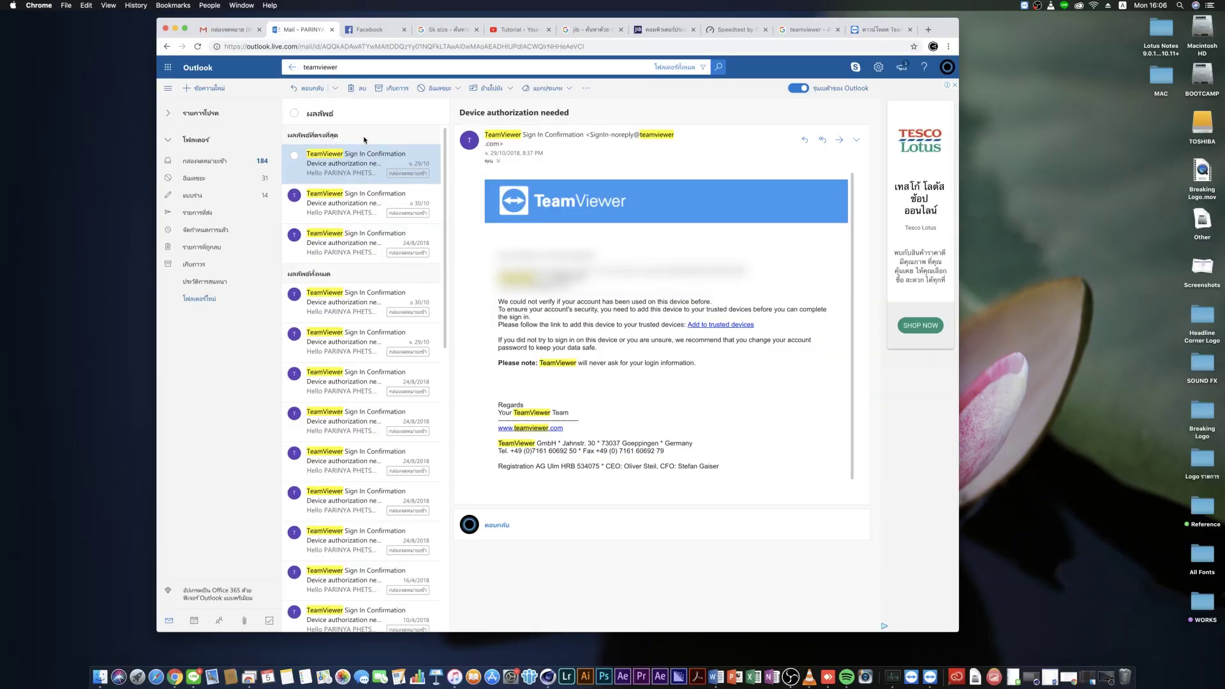
{"action": "left_click", "coordinate": [721, 325]}
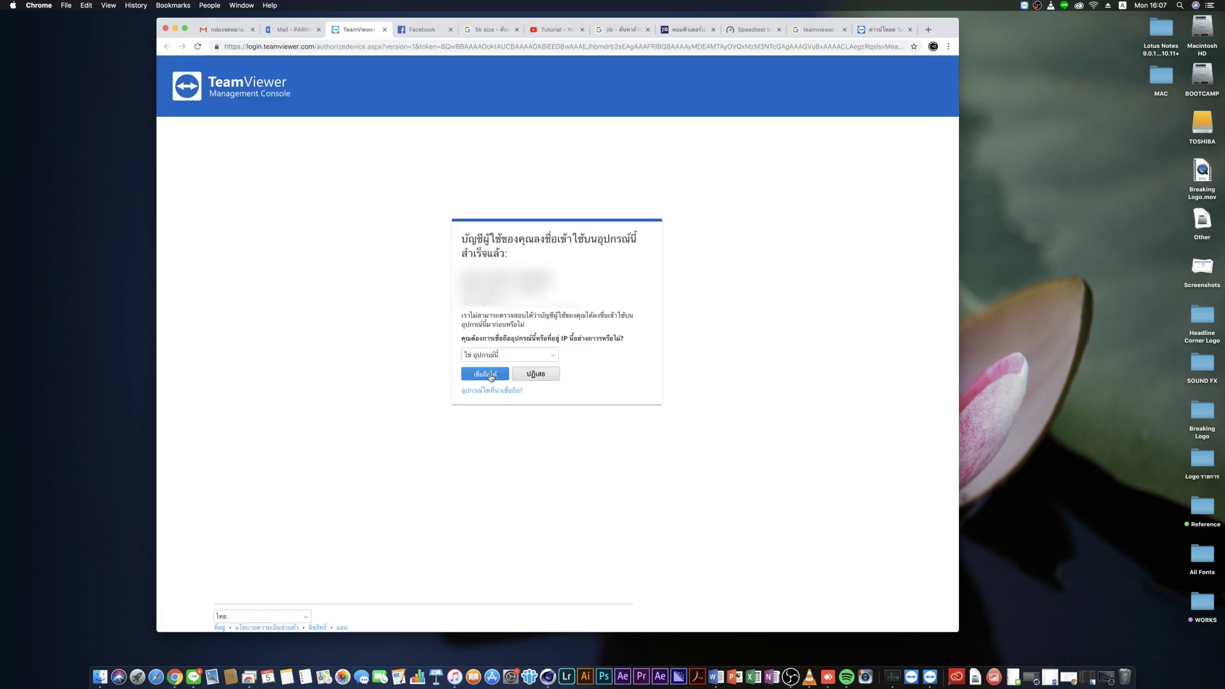
{"action": "left_click", "coordinate": [491, 377]}
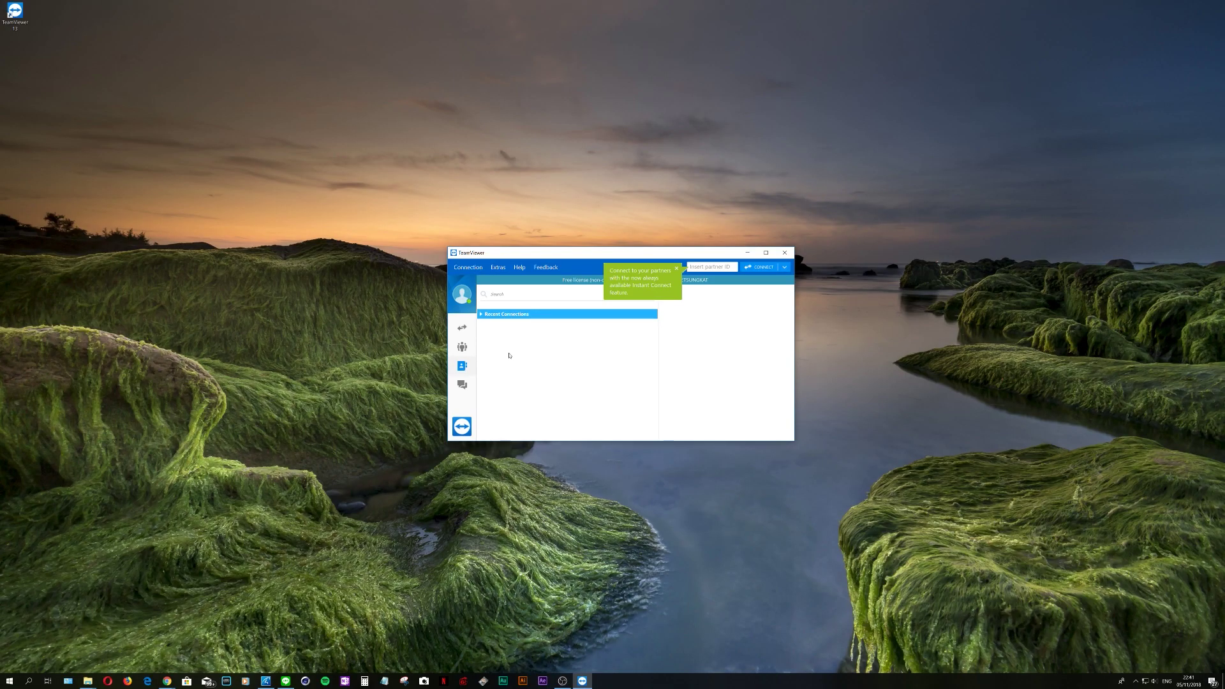
Enable Start TeamViewer with Windows and assign this PC to the TeamViewer account
{"action": "left_click", "coordinate": [464, 327]}
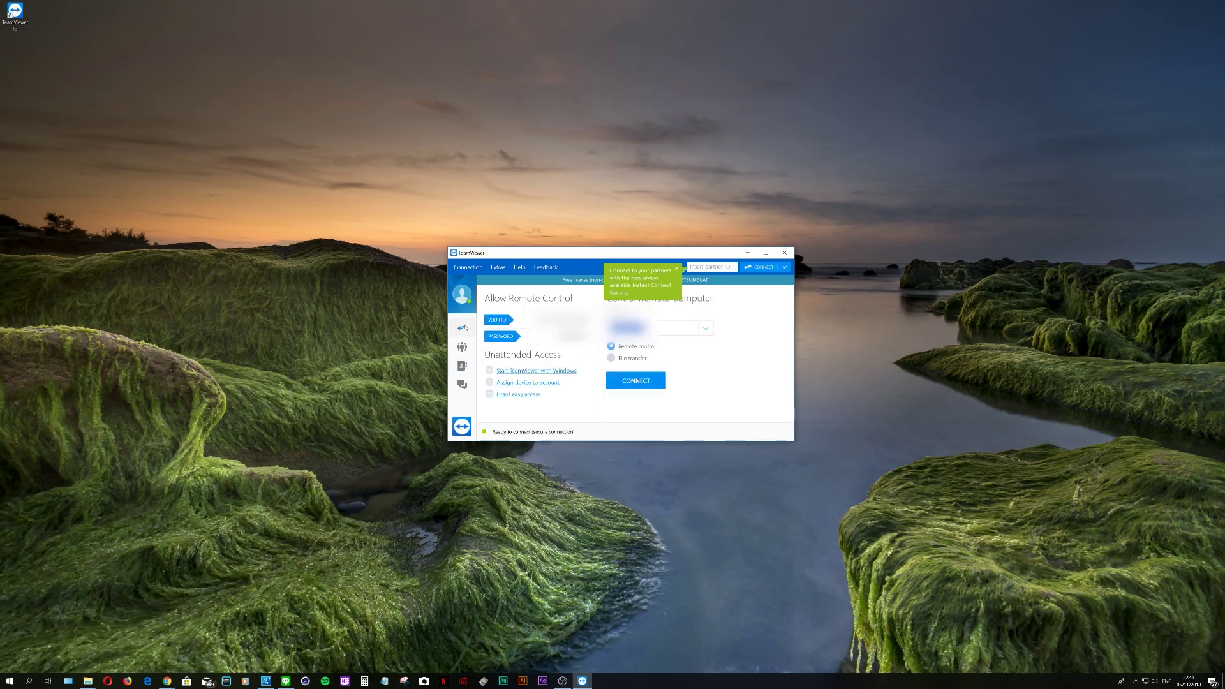
{"action": "left_click", "coordinate": [528, 372]}
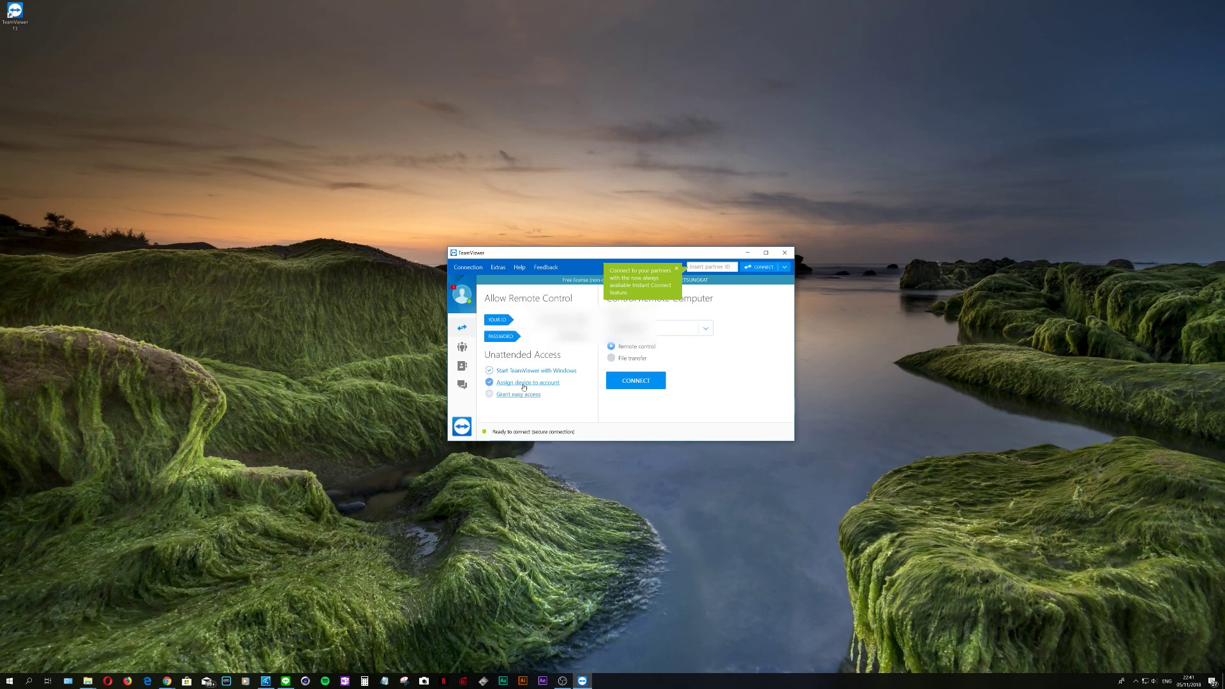
{"action": "left_click", "coordinate": [528, 383]}
{"action": "left_click", "coordinate": [546, 340]}
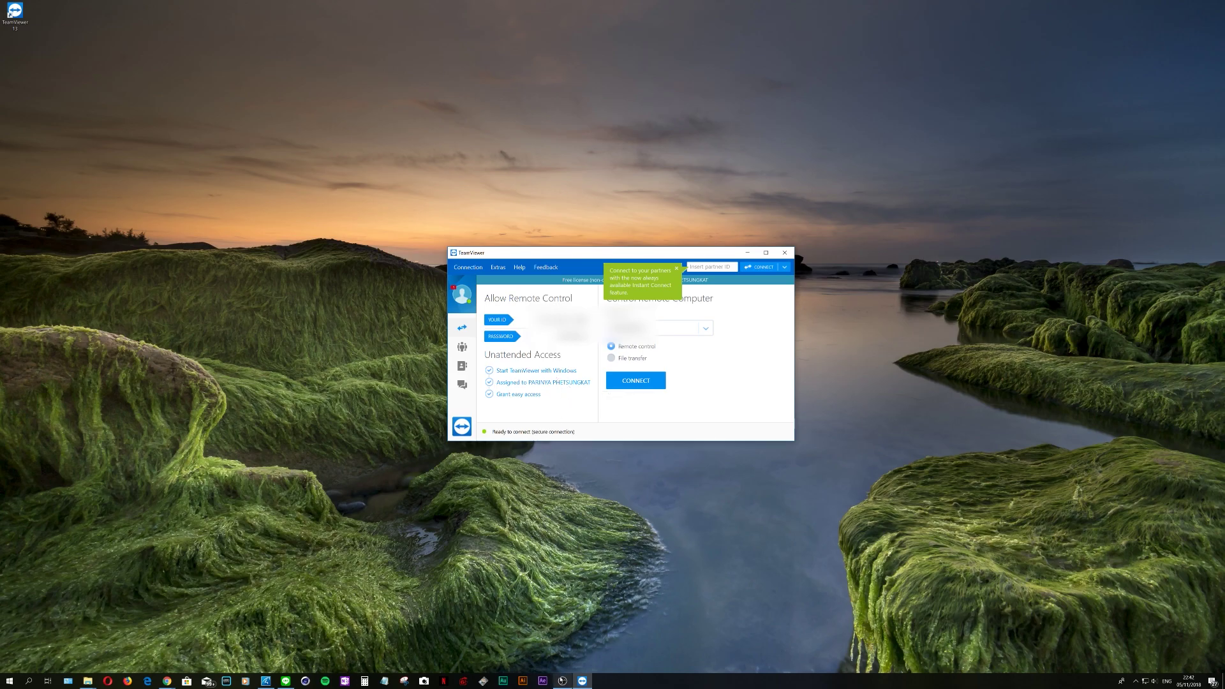
{"action": "left_click", "coordinate": [462, 366]}
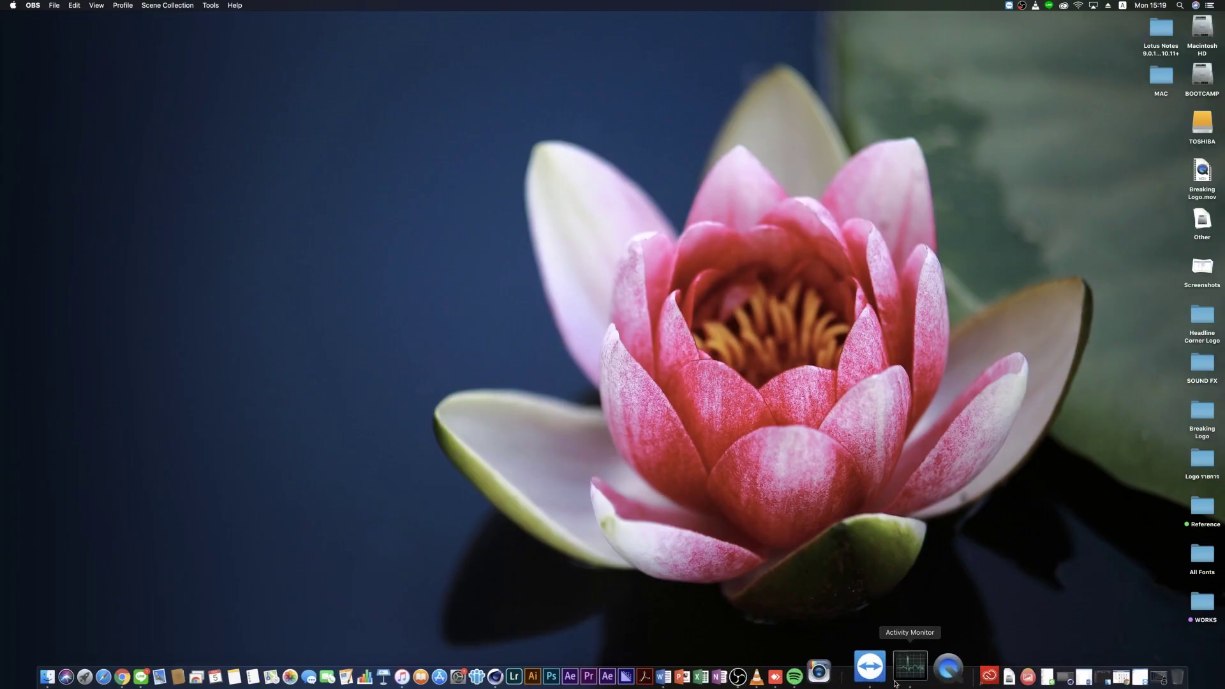
Connect to MiniPC from the Mac with Optimize quality and 3840 x 2160 resolution
{"action": "left_click", "coordinate": [892, 676]}
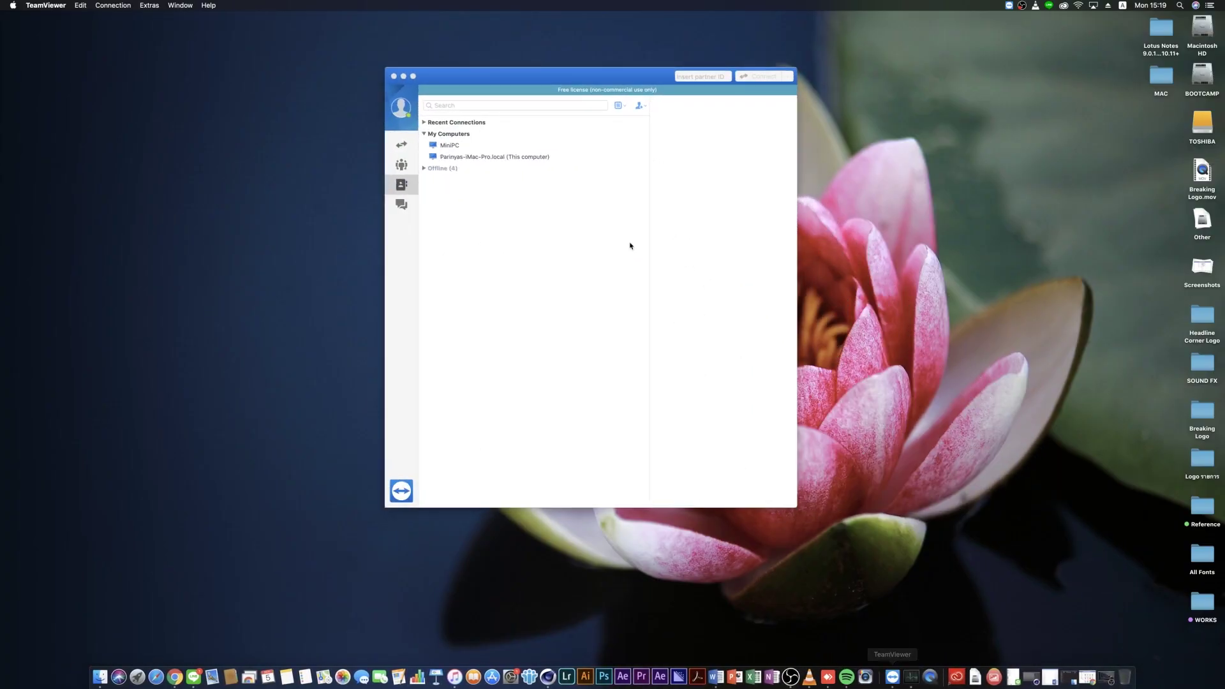
{"action": "double_click", "coordinate": [451, 146]}
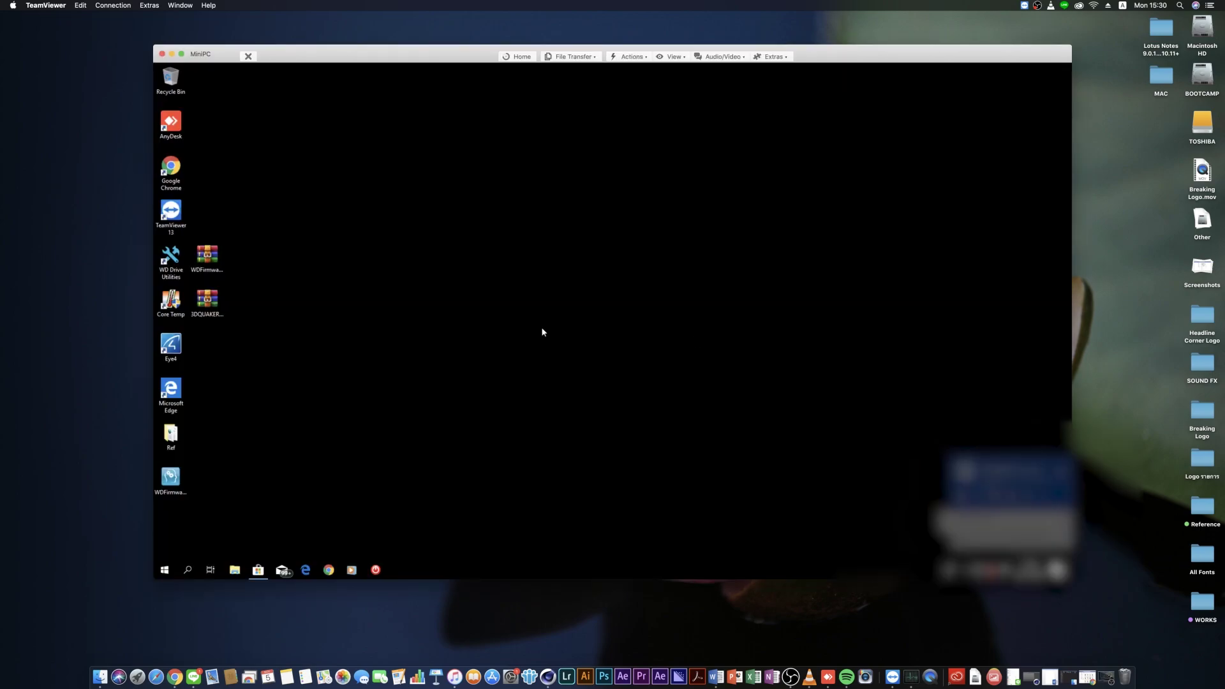
{"action": "left_click", "coordinate": [671, 56]}
{"action": "mouse_move", "coordinate": [676, 68]}
{"action": "left_click", "coordinate": [774, 76]}
{"action": "left_click", "coordinate": [671, 56]}
{"action": "mouse_move", "coordinate": [696, 95]}
{"action": "left_click", "coordinate": [769, 275]}
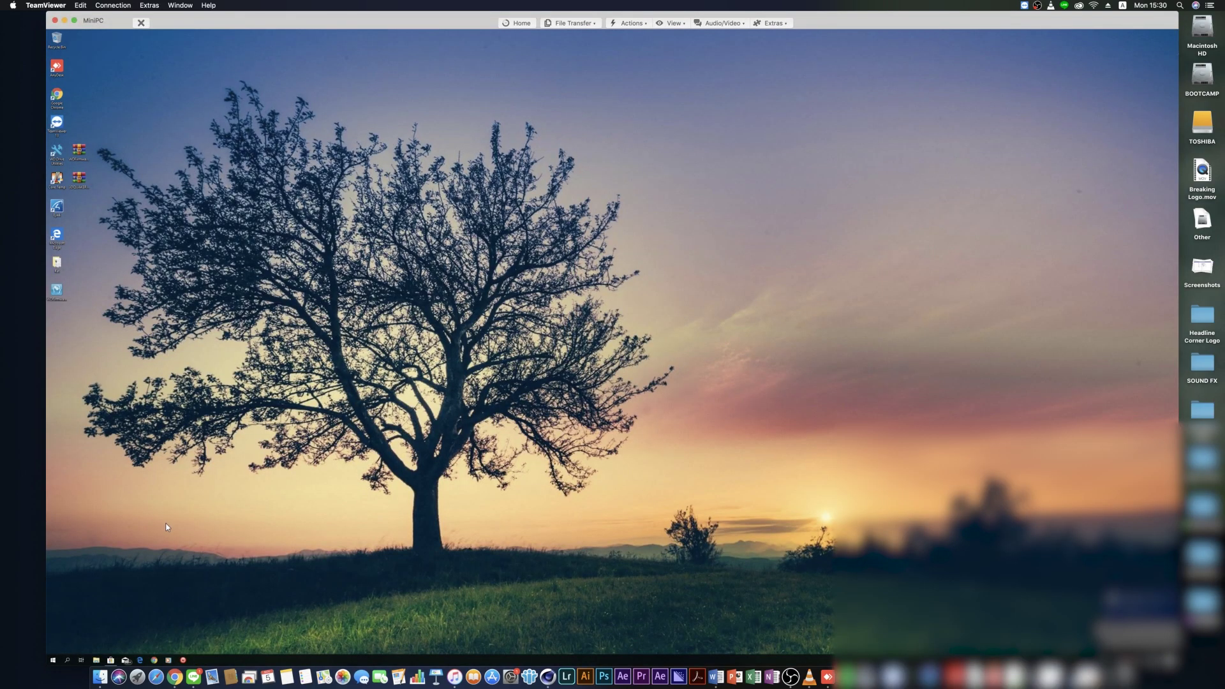
Wake PC1 with MiniPC's Wake on LAN tool, then end the session
{"action": "left_click", "coordinate": [183, 660]}
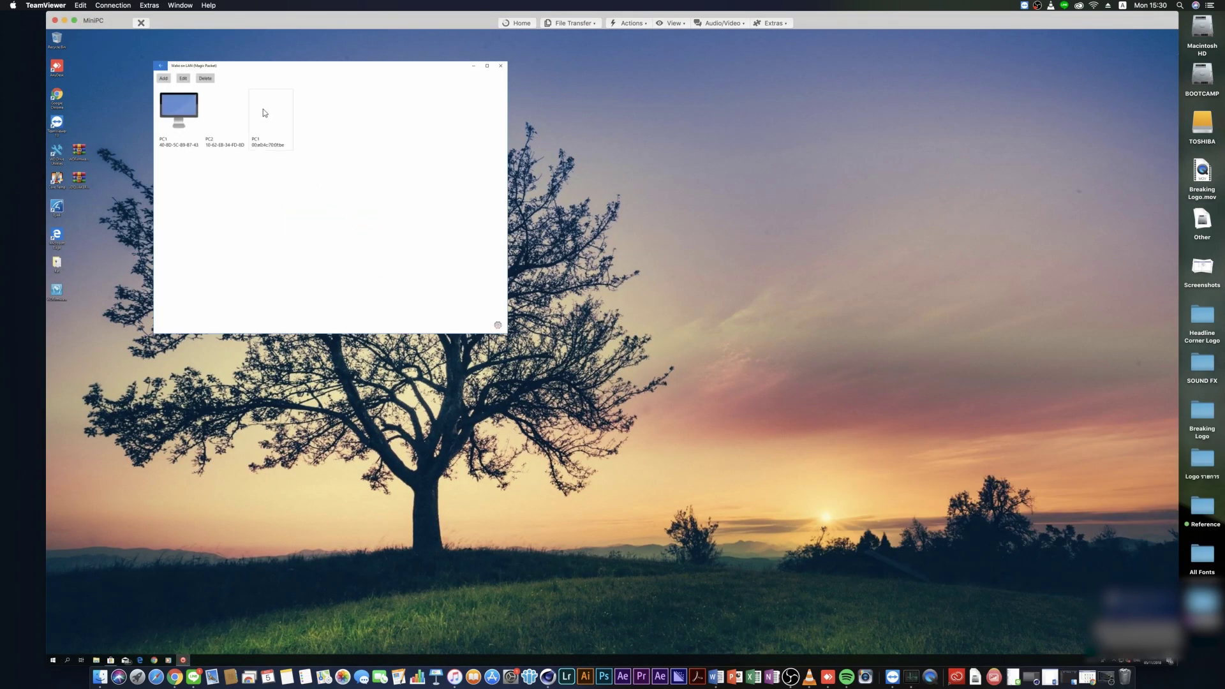
{"action": "left_click", "coordinate": [266, 112]}
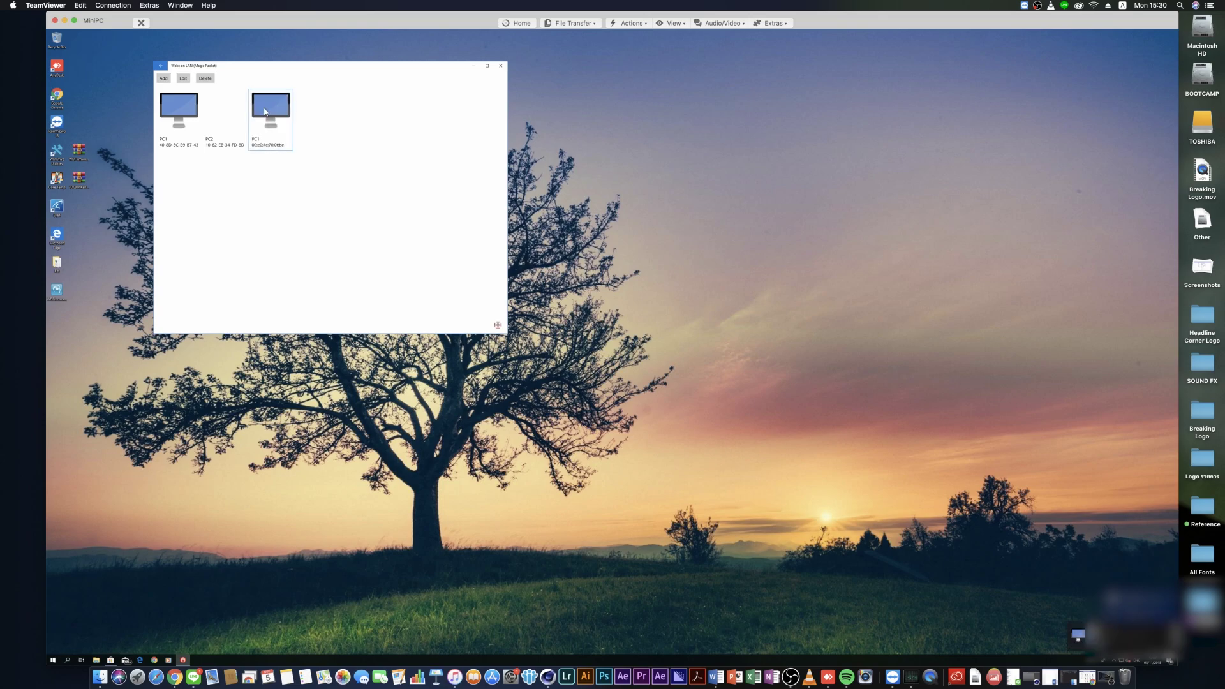
{"action": "left_click", "coordinate": [55, 21]}
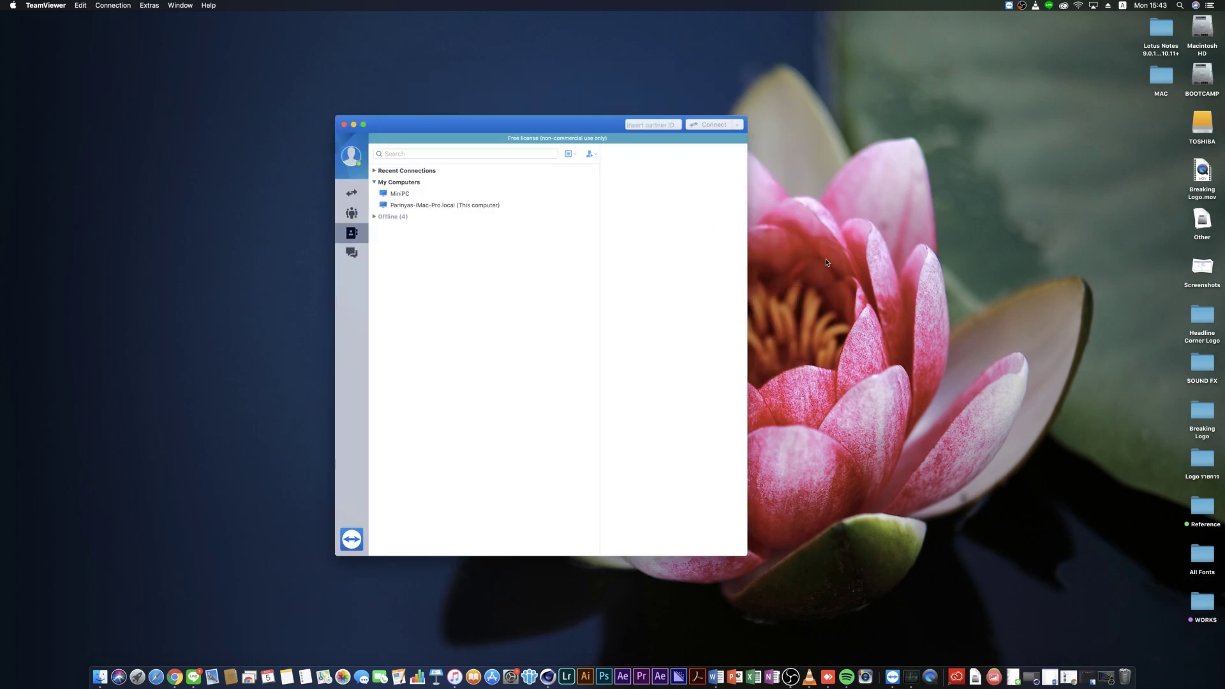
Connect remotely to PC1, open the Google Drive test folder, then close Chrome
{"action": "double_click", "coordinate": [396, 216]}
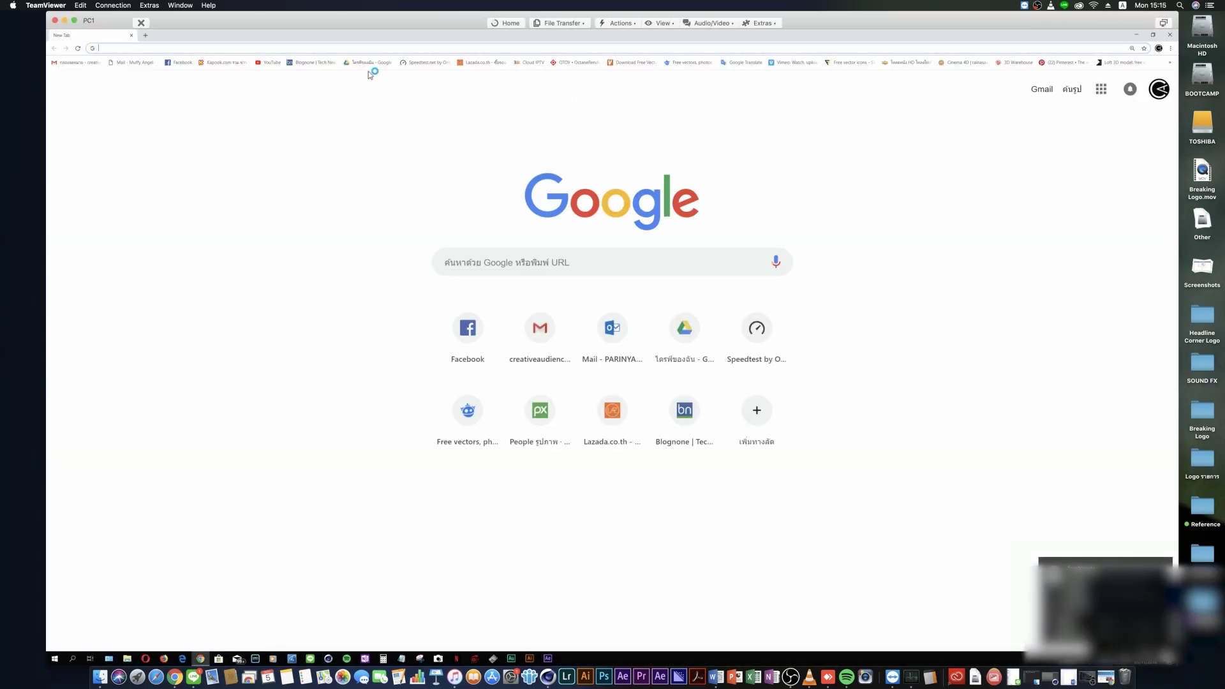
{"action": "double_click", "coordinate": [168, 217]}
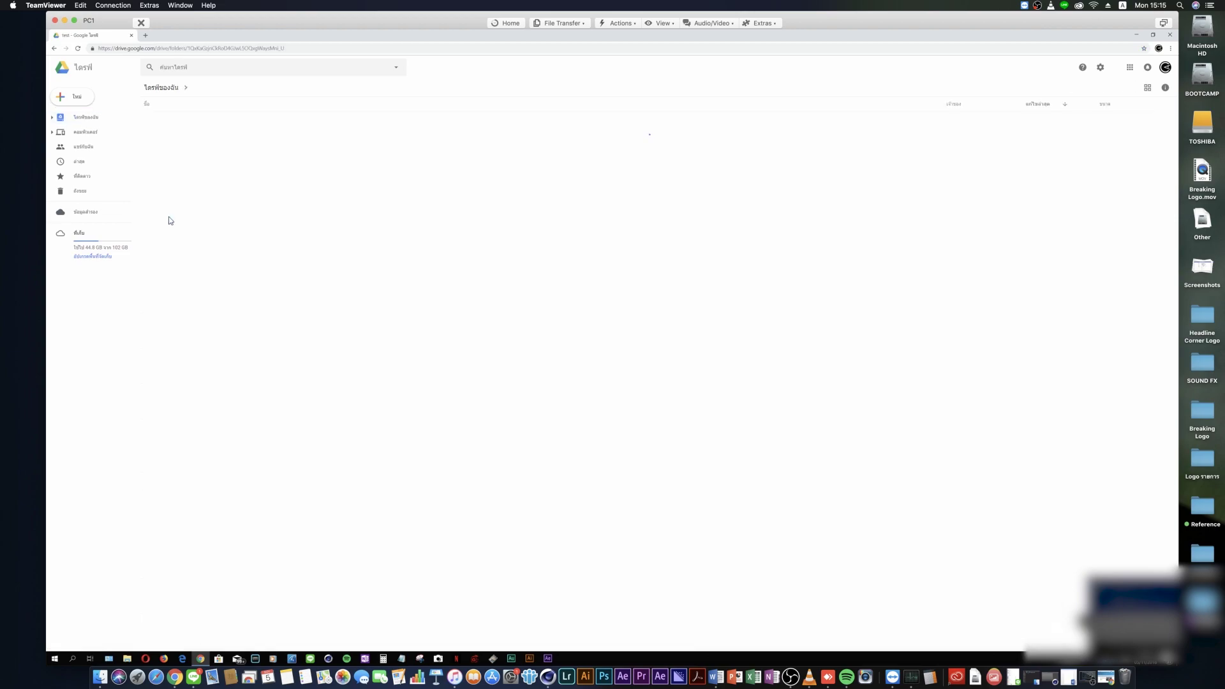
{"action": "left_click", "coordinate": [1153, 35]}
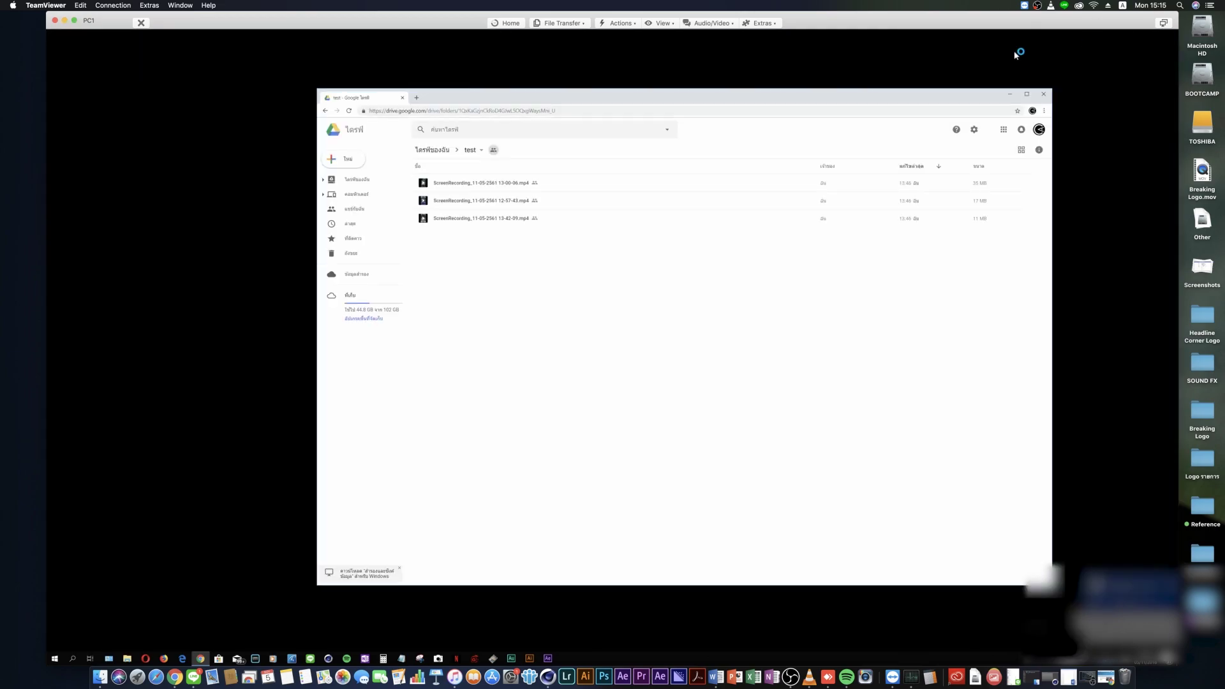
{"action": "left_click", "coordinate": [1043, 94]}
Shut down PC1 from the Windows Start menu's power options
{"action": "left_click", "coordinate": [55, 658]}
{"action": "left_click", "coordinate": [55, 637]}
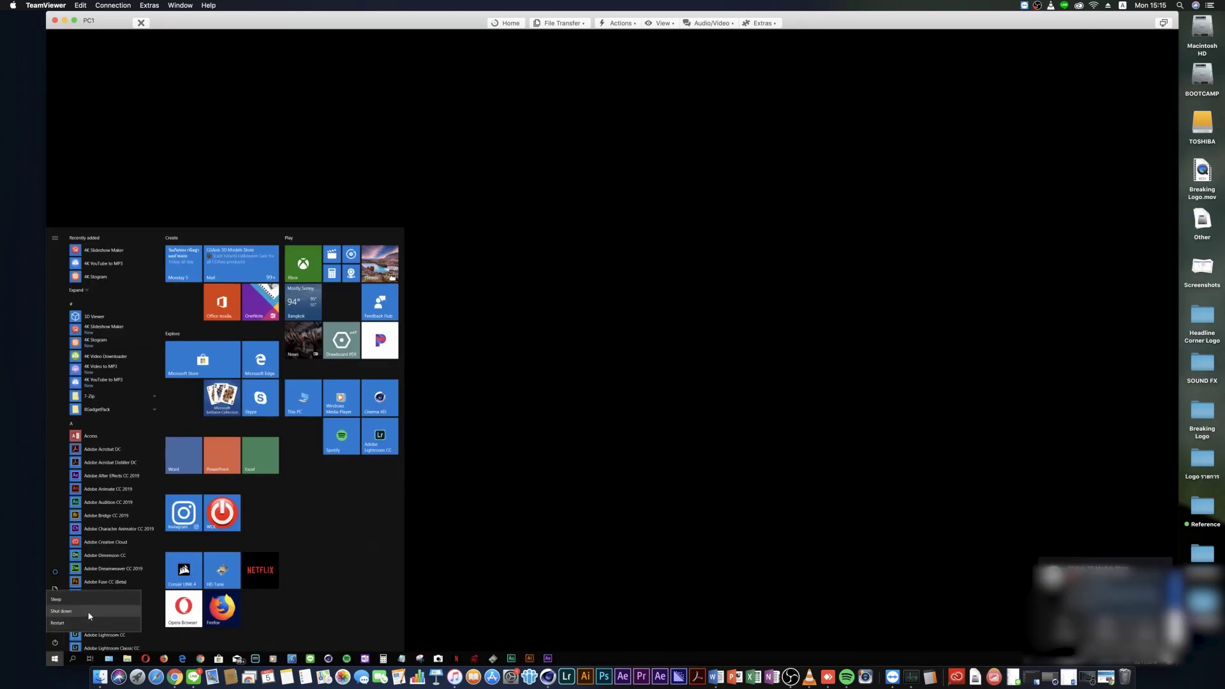
{"action": "left_click", "coordinate": [77, 613]}
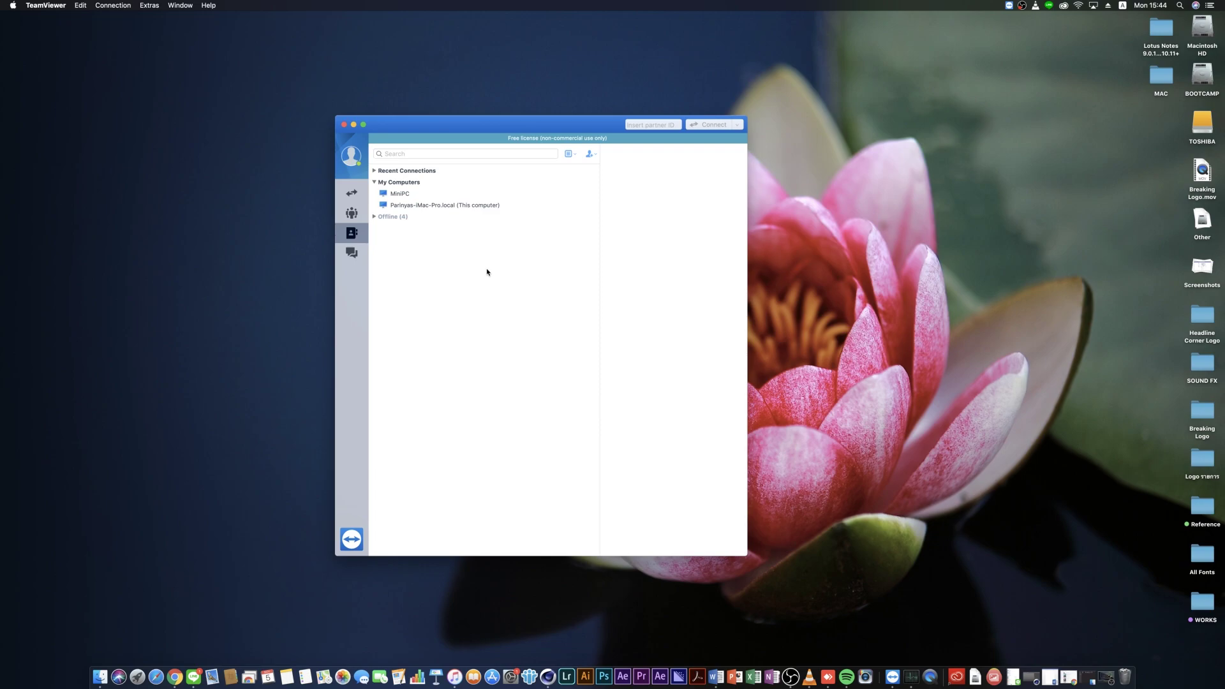
Open MiniPC's Partner Properties, leave the alias as MiniPC and confirm with OK
{"action": "left_click", "coordinate": [415, 194]}
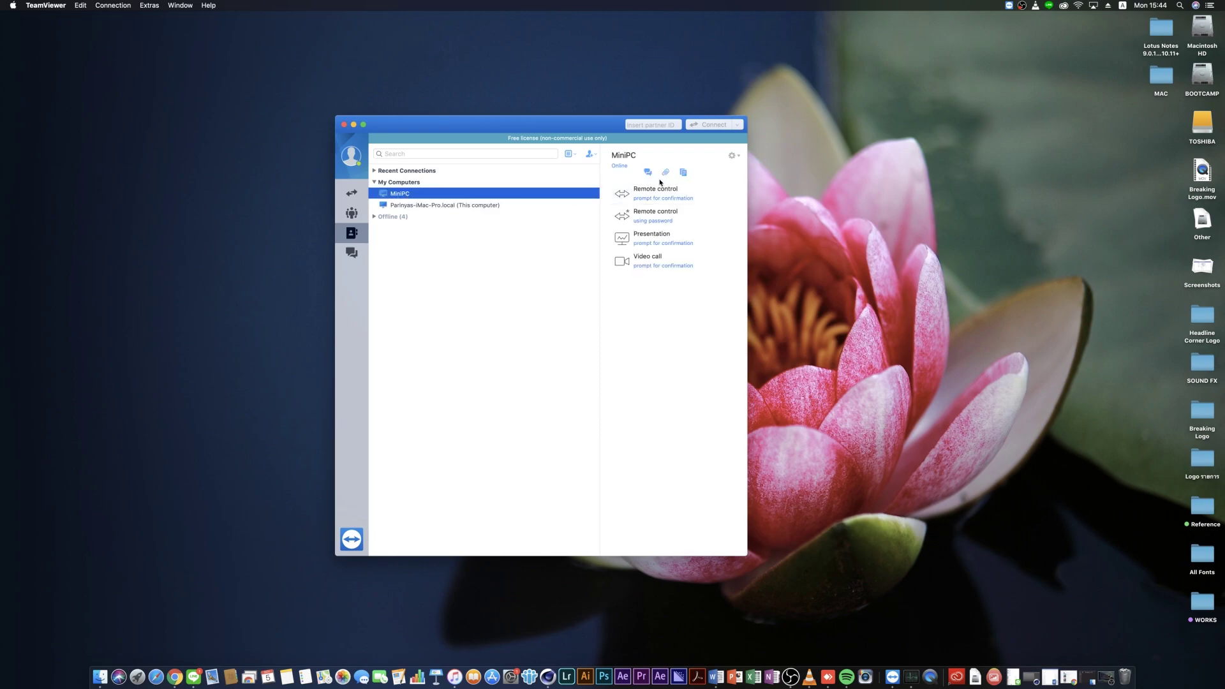
{"action": "left_click", "coordinate": [733, 157]}
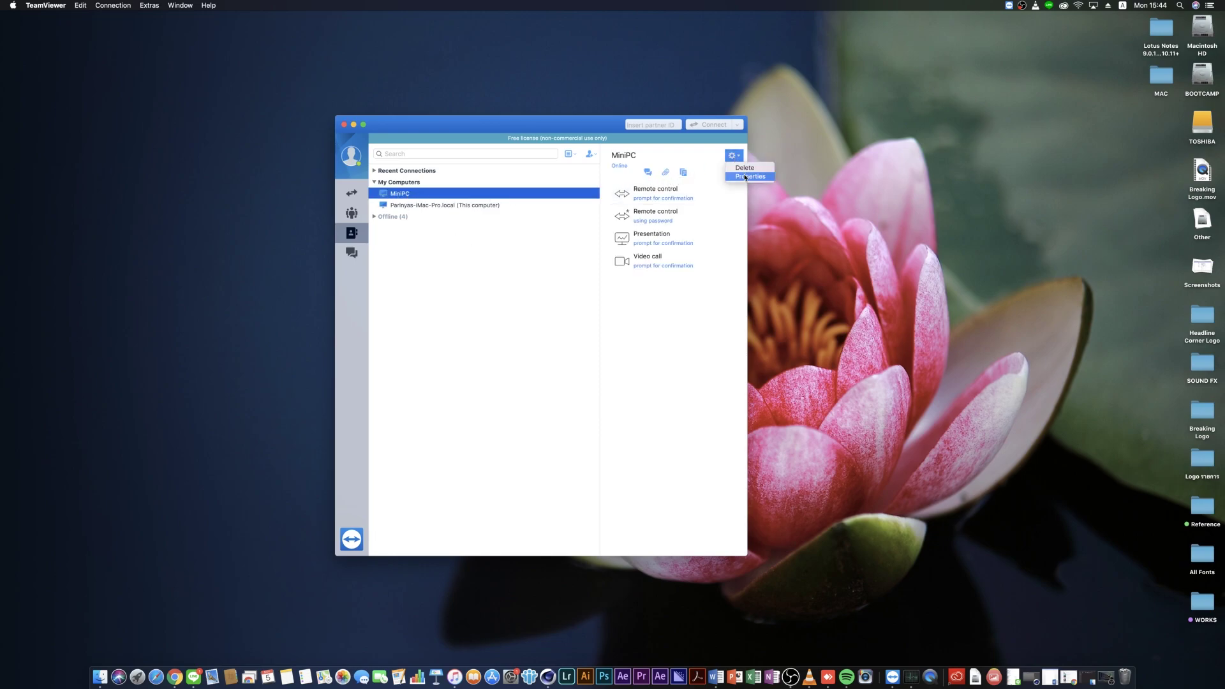
{"action": "left_click", "coordinate": [740, 177]}
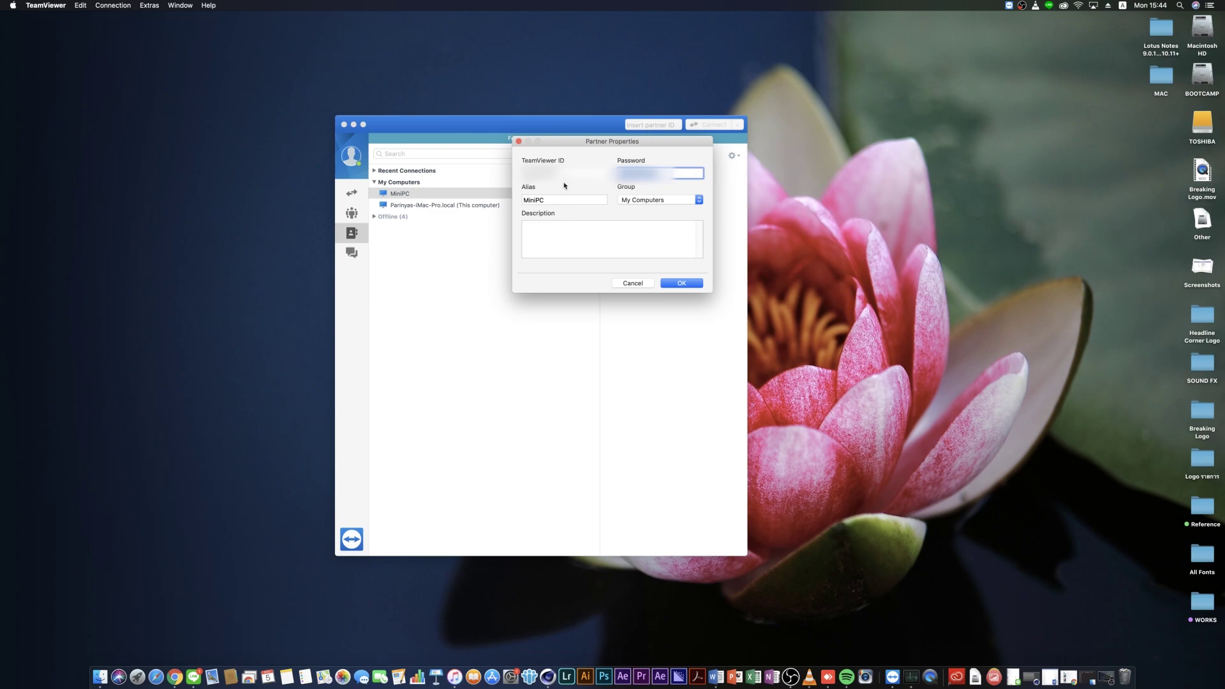
{"action": "left_click", "coordinate": [554, 200]}
{"action": "left_click_drag", "start_coordinate": [558, 199], "coordinate": [529, 200]}
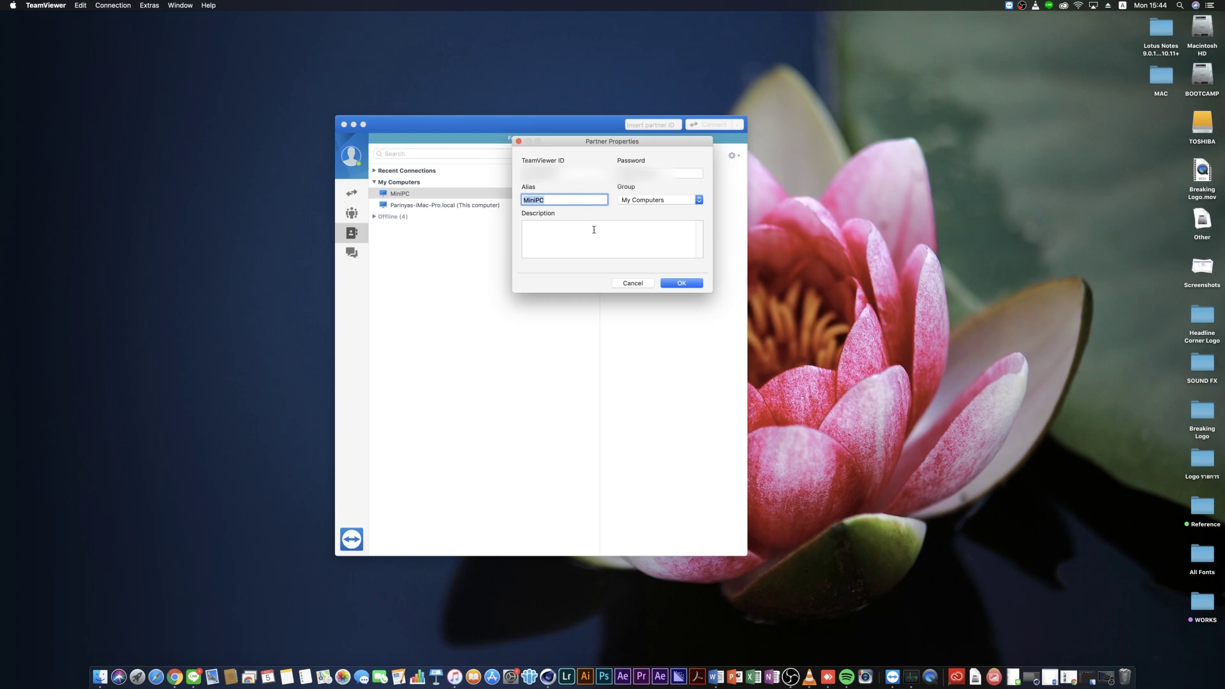
{"action": "left_click", "coordinate": [622, 283]}
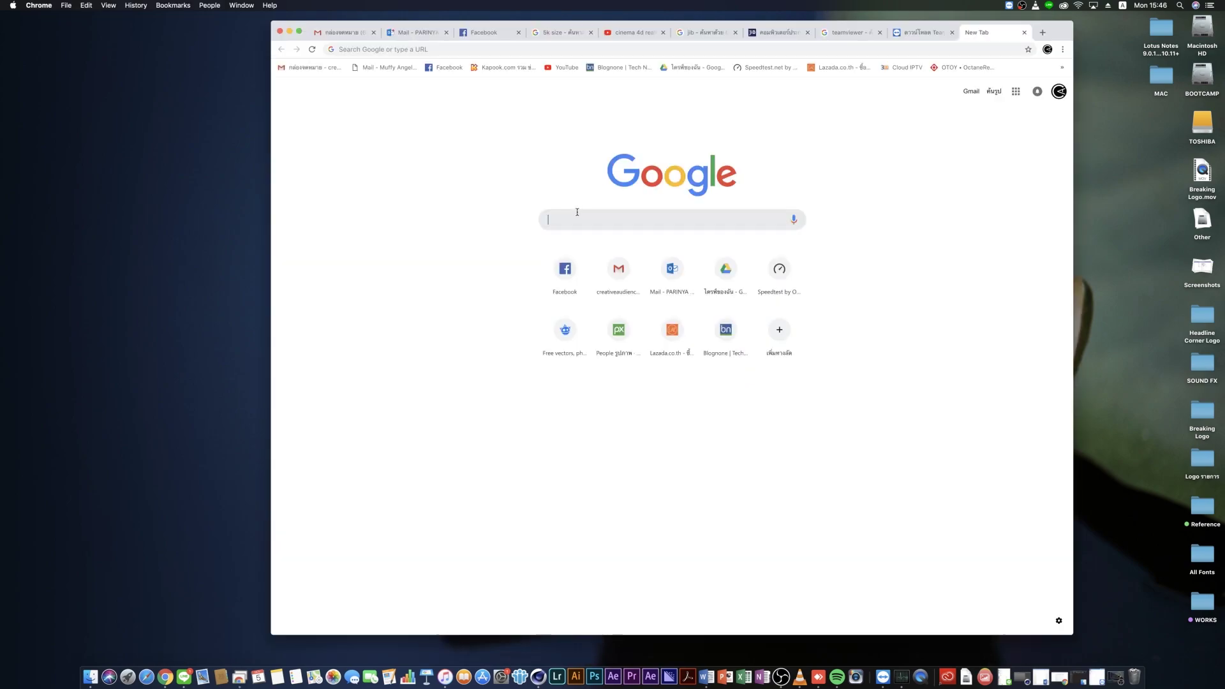
Search Google for 'chrome remote desktop' and open its Chrome Web Store page
{"action": "type", "text": "chrome remo"}
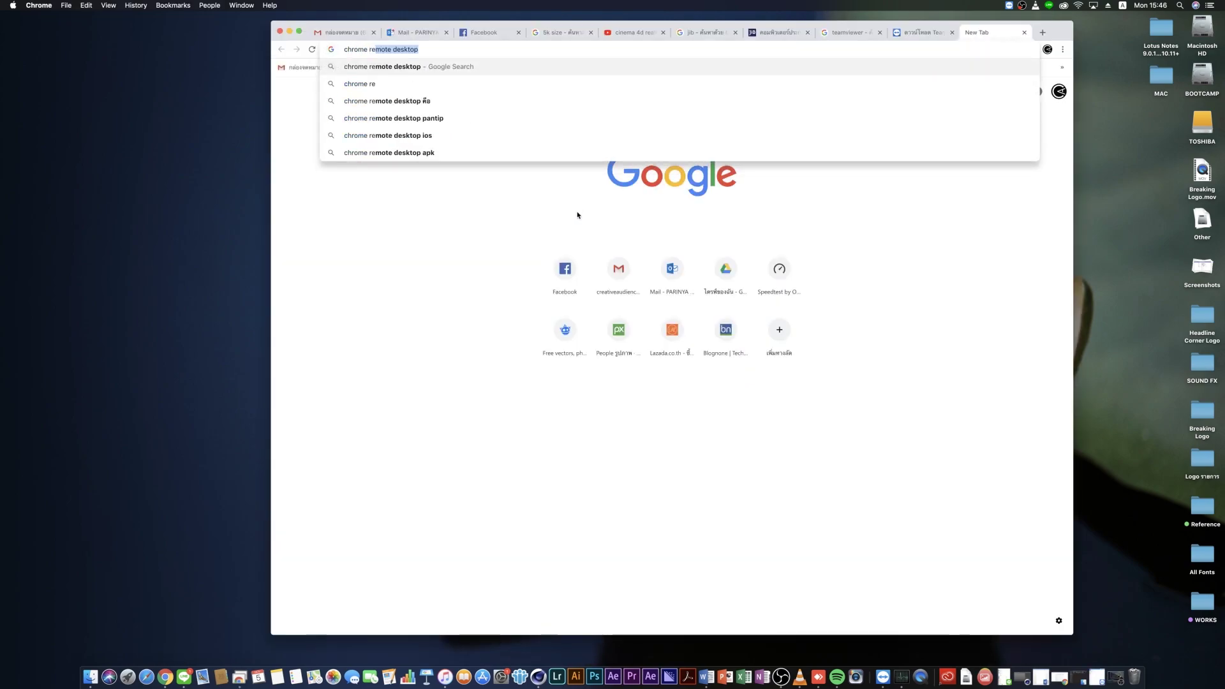
{"action": "type", "text": "te desktop"}
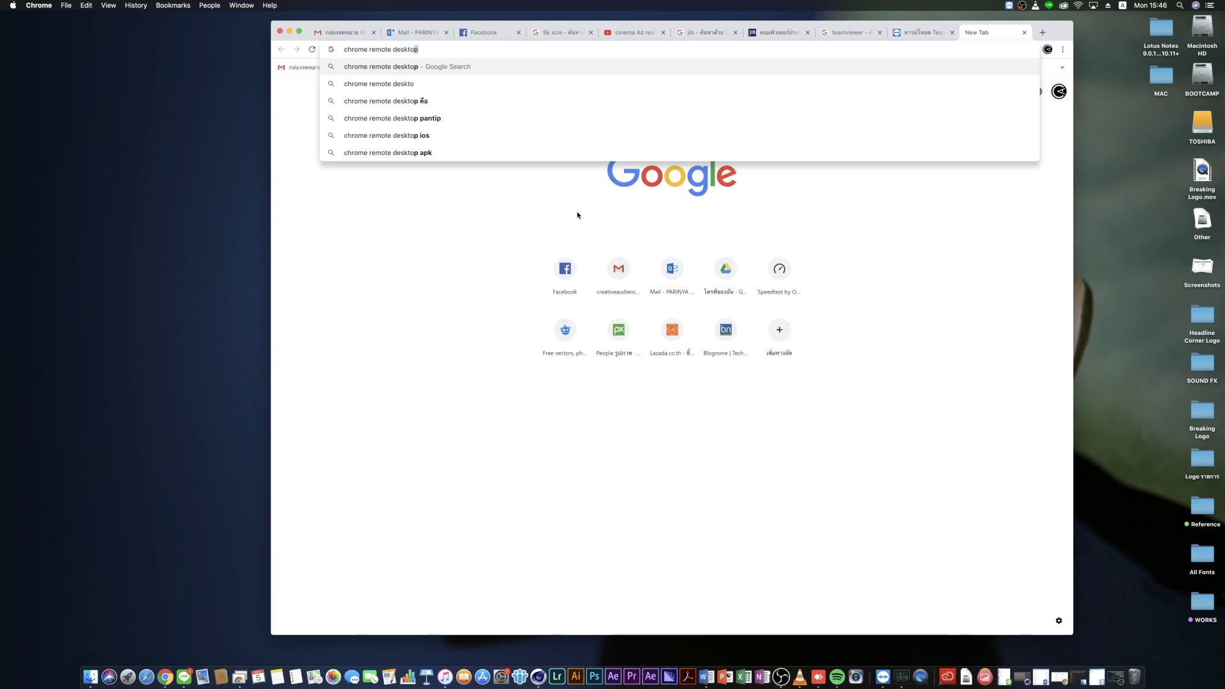
{"action": "key", "text": "Return"}
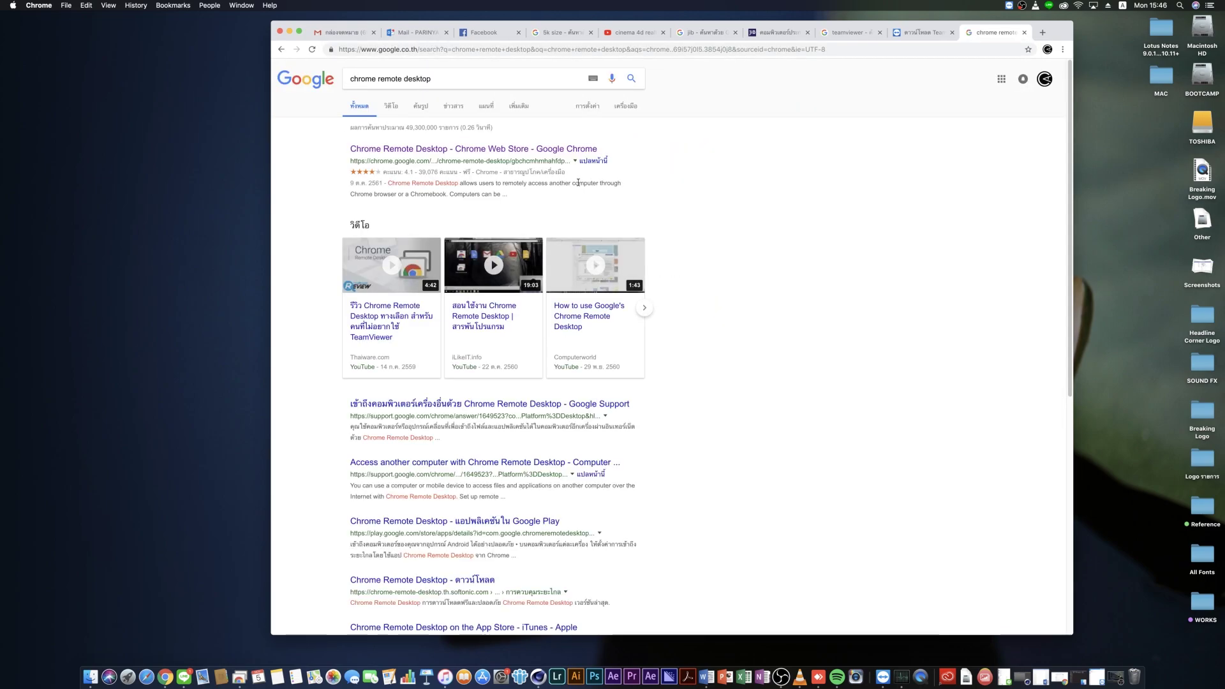
{"action": "left_click", "coordinate": [569, 152]}
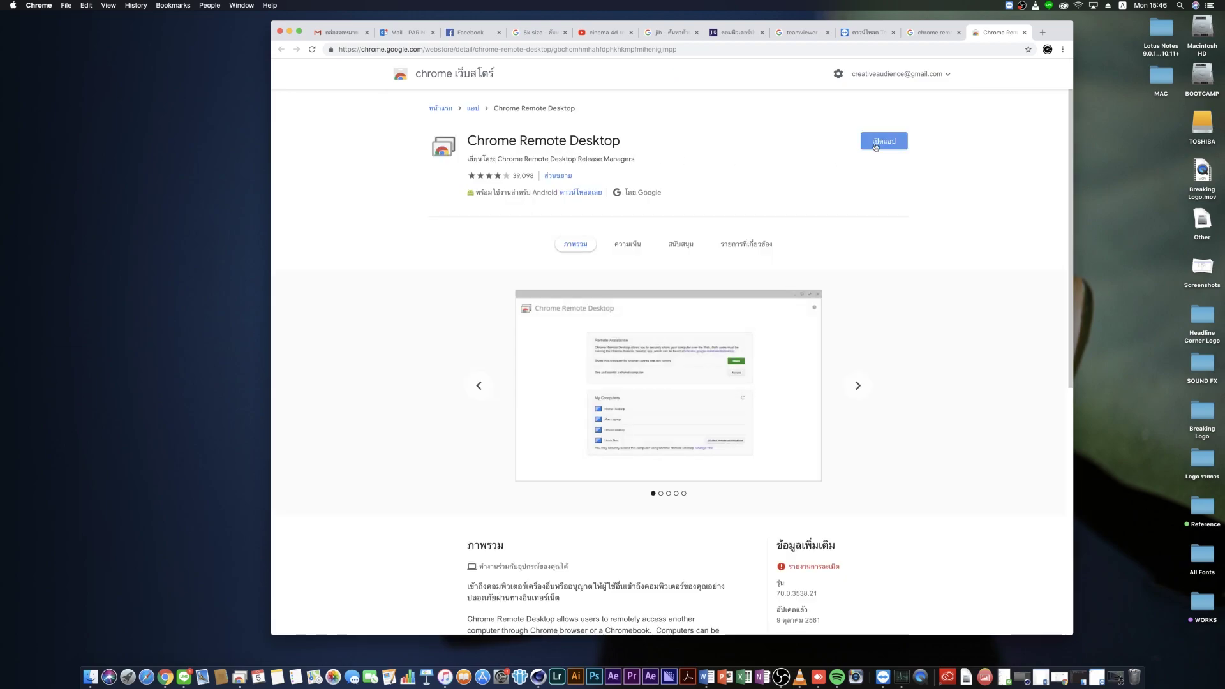
{"action": "left_click", "coordinate": [932, 32]}
Select the current search query on the results page so it can be replaced
{"action": "left_click_drag", "start_coordinate": [443, 80], "coordinate": [325, 85]}
{"action": "key", "text": "Right"}
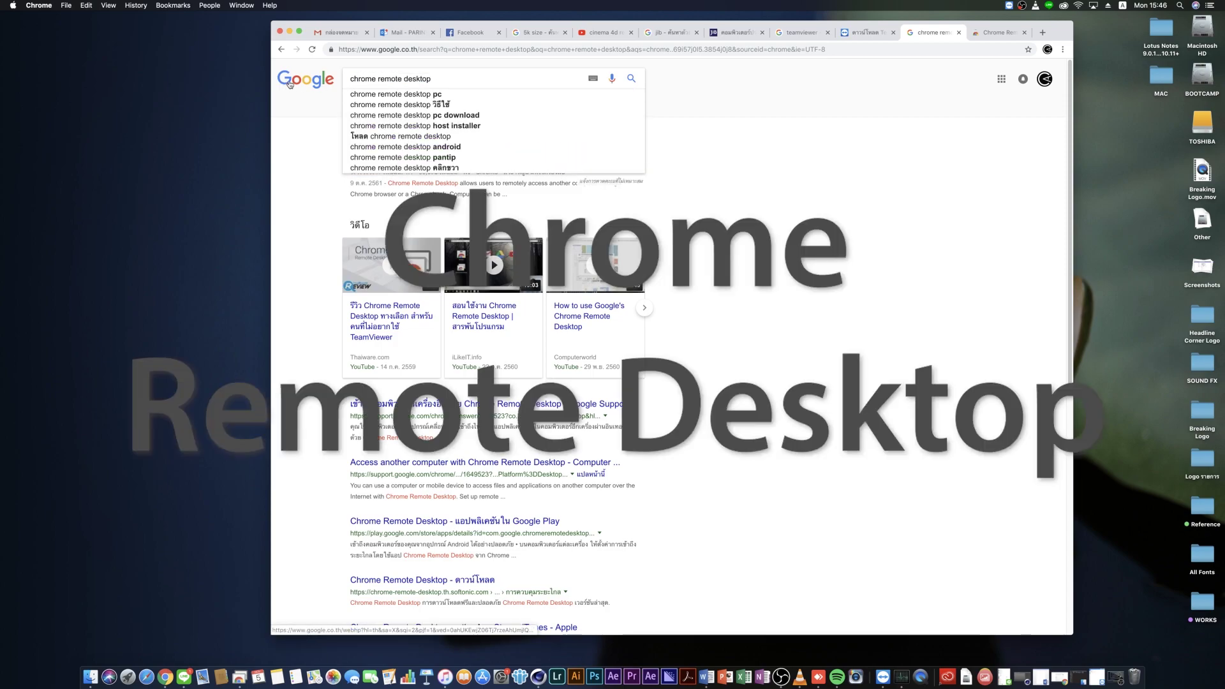
{"action": "key", "text": "cmd+a"}
Search Google for 'anydesk' and open the official AnyDesk website
{"action": "type", "text": "anydesk"}
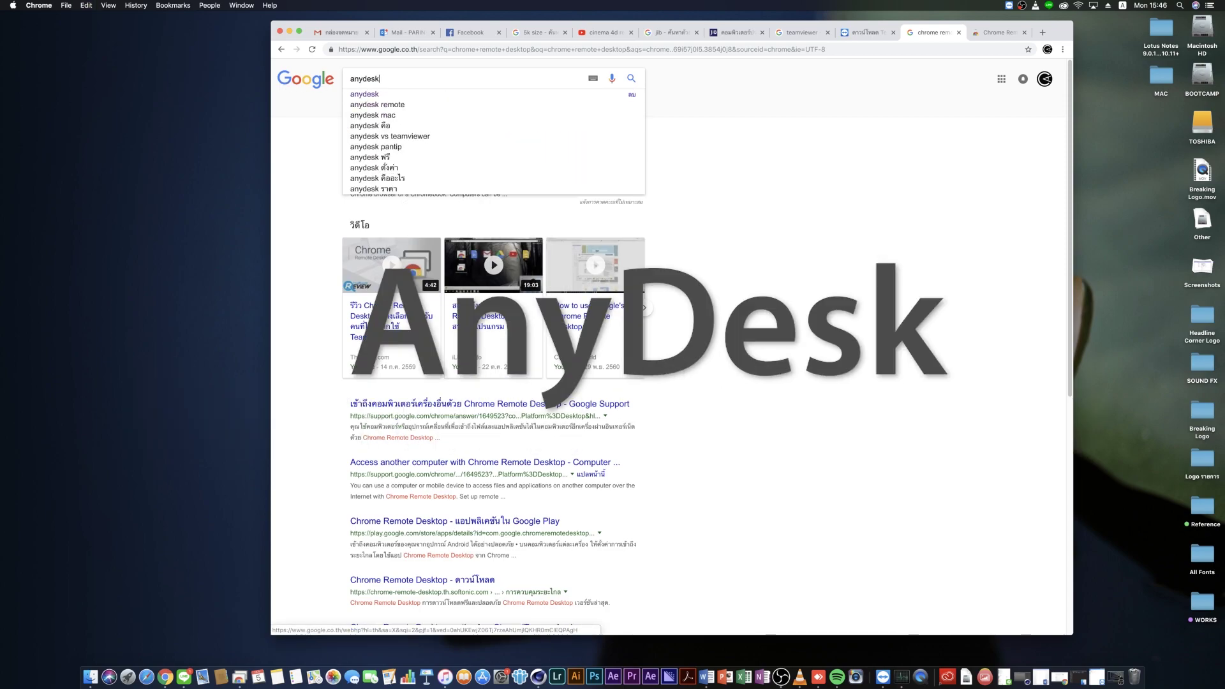
{"action": "key", "text": "Return"}
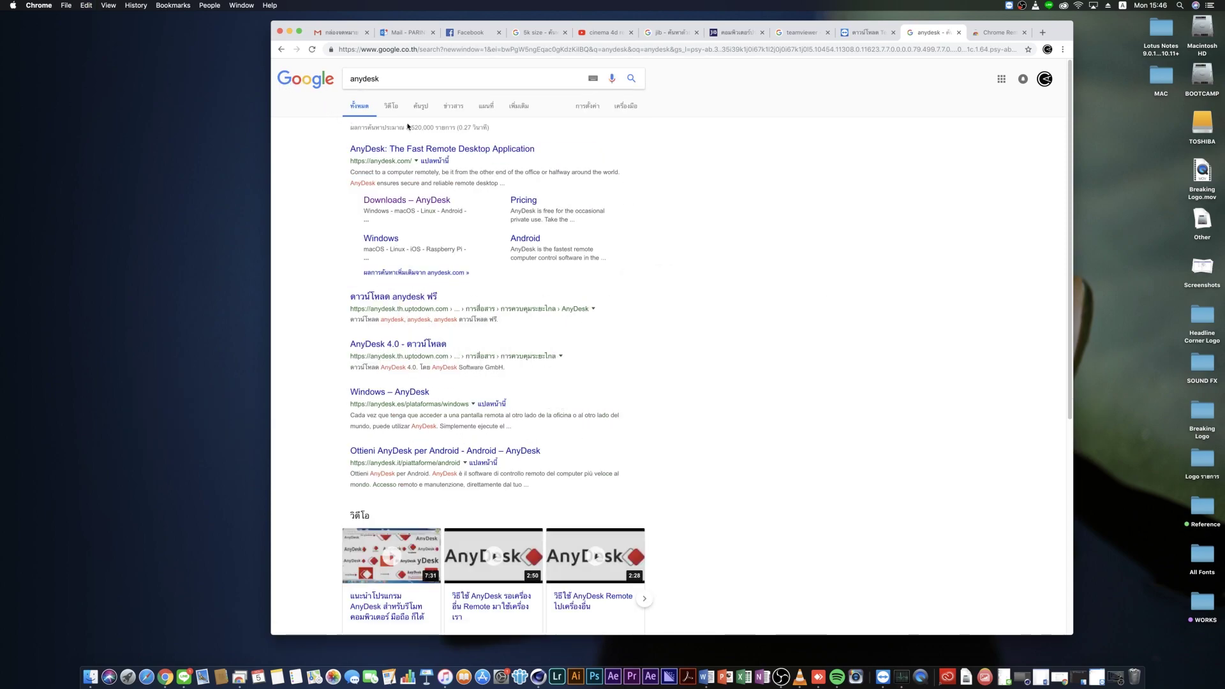
{"action": "left_click", "coordinate": [419, 151]}
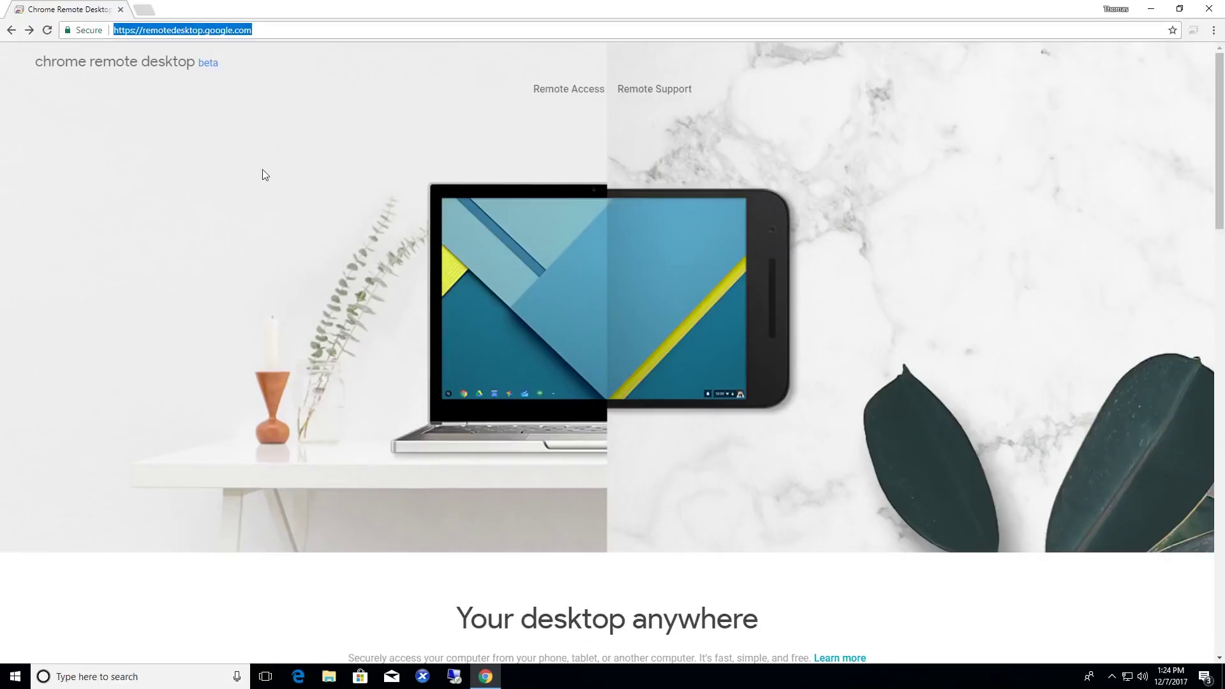
{"action": "left_click", "coordinate": [370, 27]}
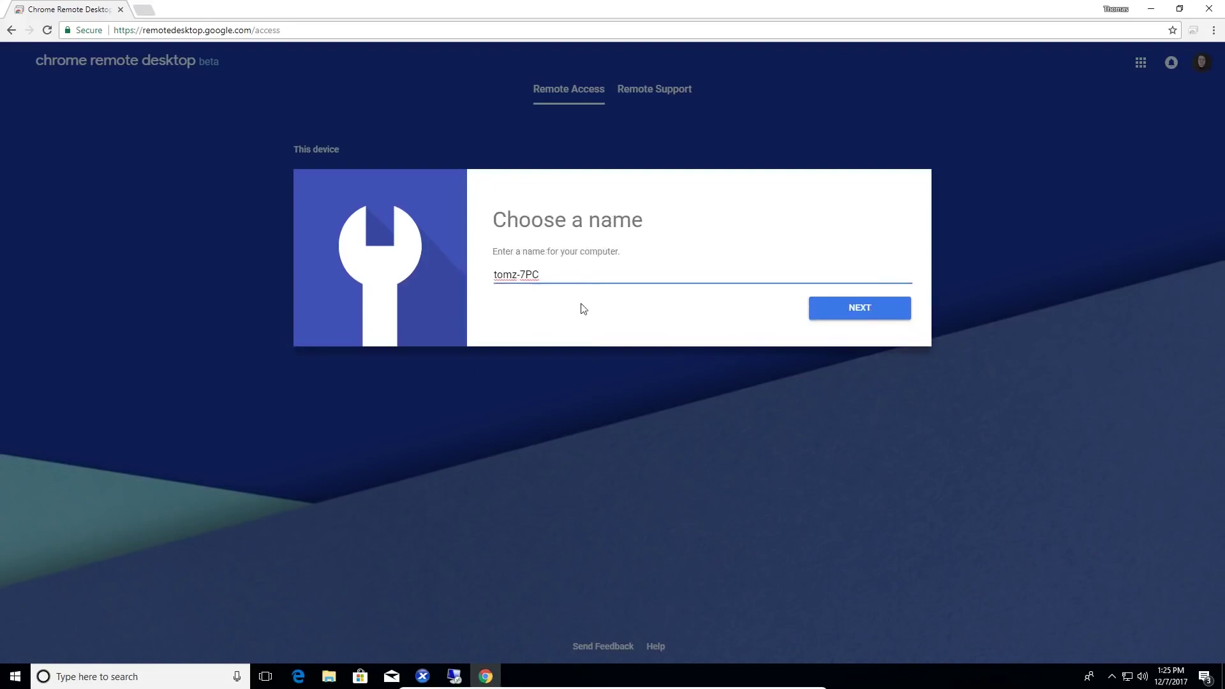
Name the computer 'Windows 10 Test Machine', continue setup and generate a remote support code
{"action": "type", "text": "Windows 10 Test Machine"}
{"action": "left_click", "coordinate": [846, 309]}
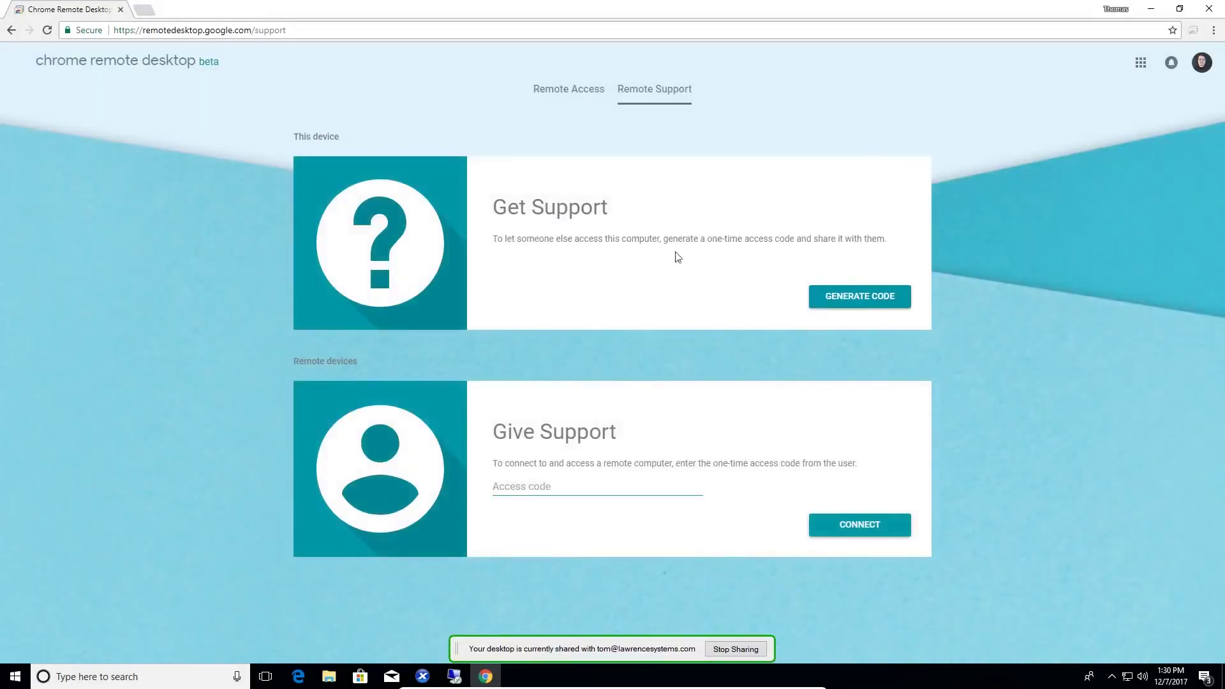
{"action": "left_click", "coordinate": [859, 305]}
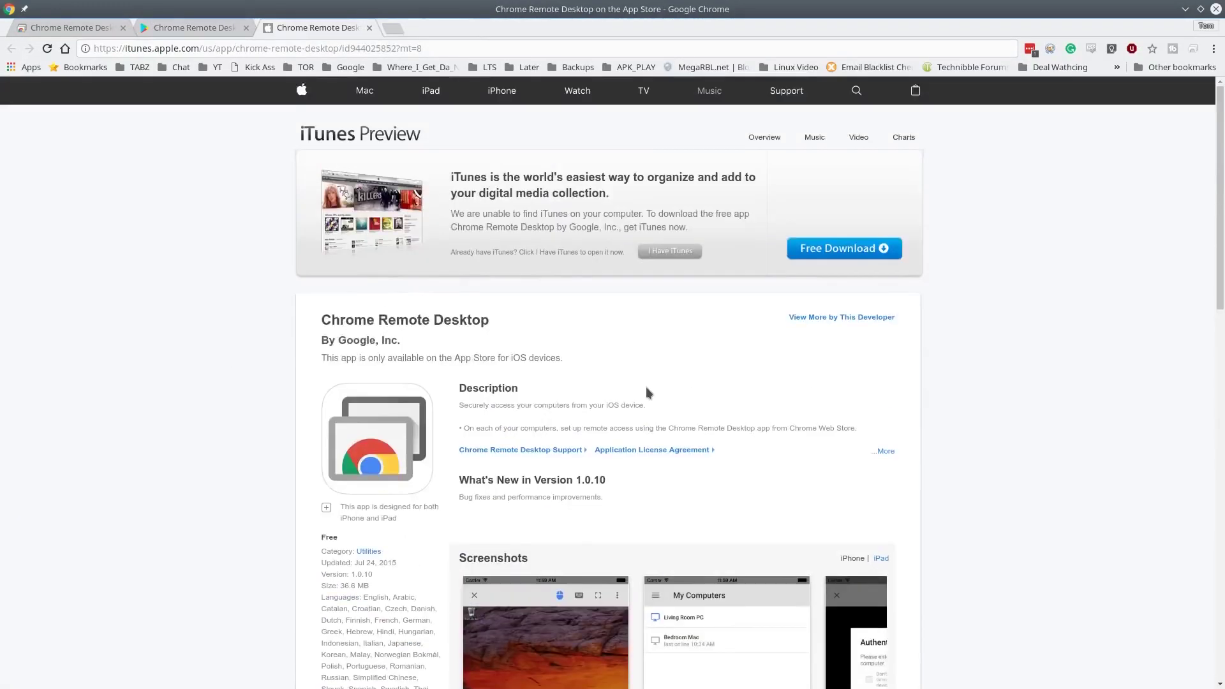
{"action": "key", "text": "ctrl+1"}
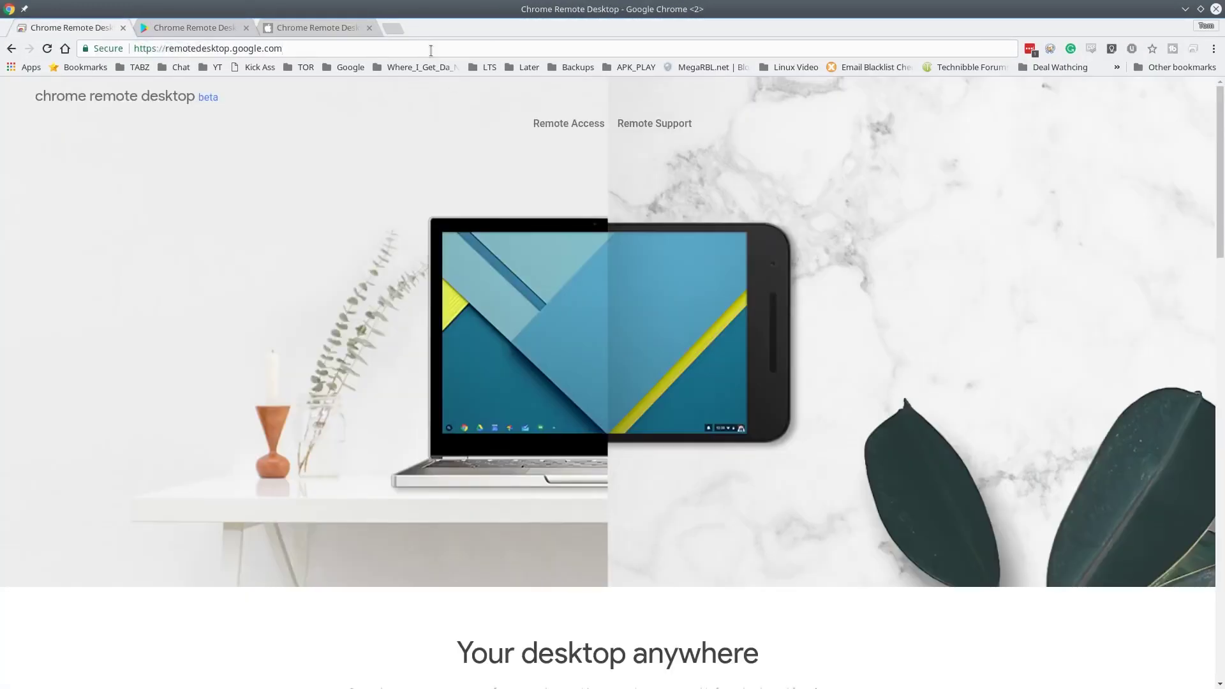
{"action": "scroll", "coordinate": [769, 434], "scroll_direction": "down", "scroll_amount": 15}
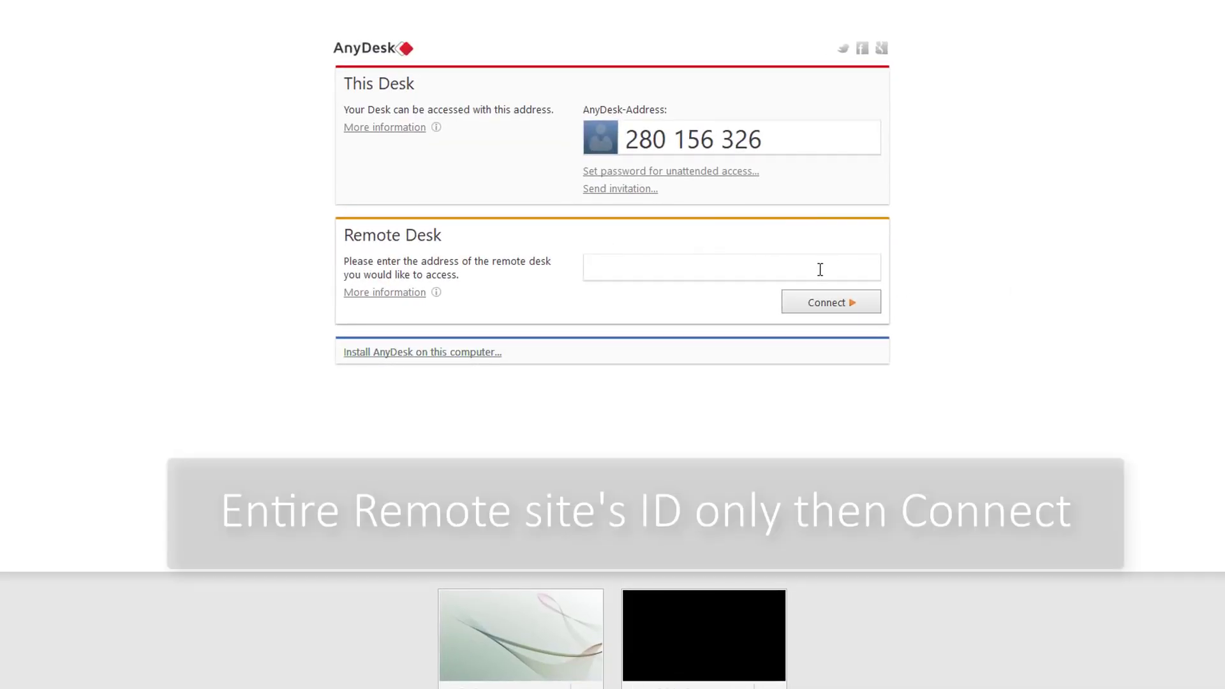
Connect AnyDesk to the remote computer's address and show the session's file transfer panel
{"action": "left_click", "coordinate": [820, 269]}
{"action": "left_click", "coordinate": [852, 305]}
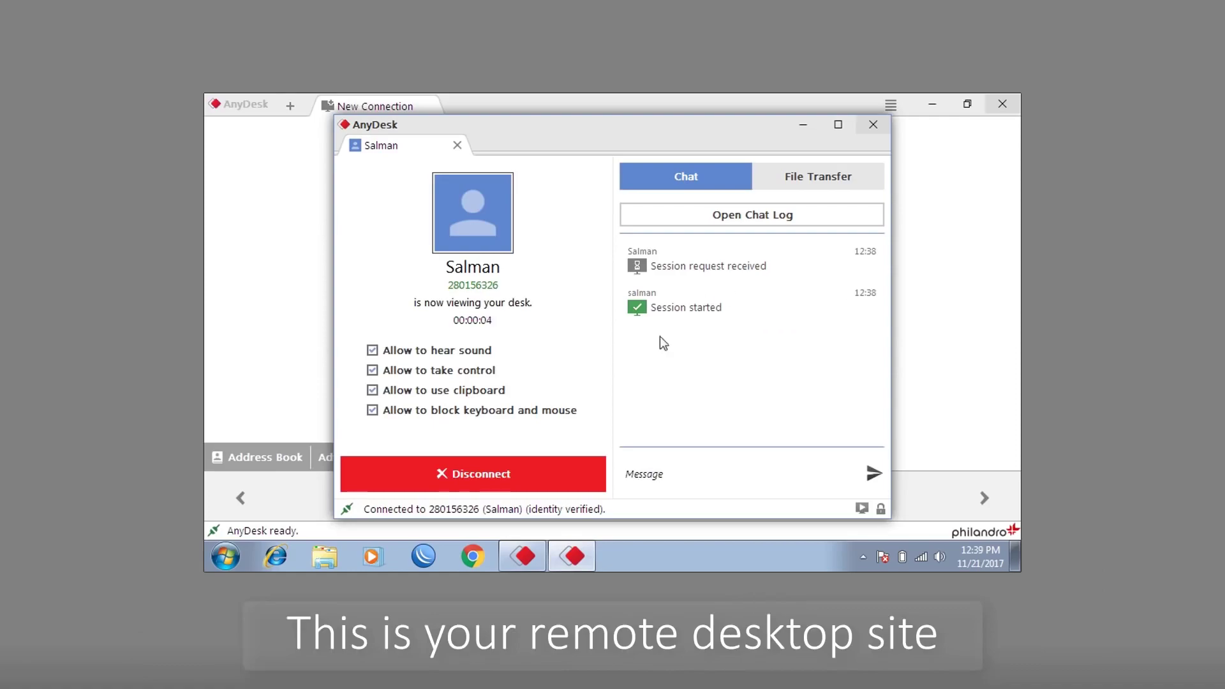
{"action": "left_click", "coordinate": [799, 182]}
Minimize both AnyDesk windows, then briefly open the drives view, Start menu and desktop context menu
{"action": "left_click", "coordinate": [803, 124]}
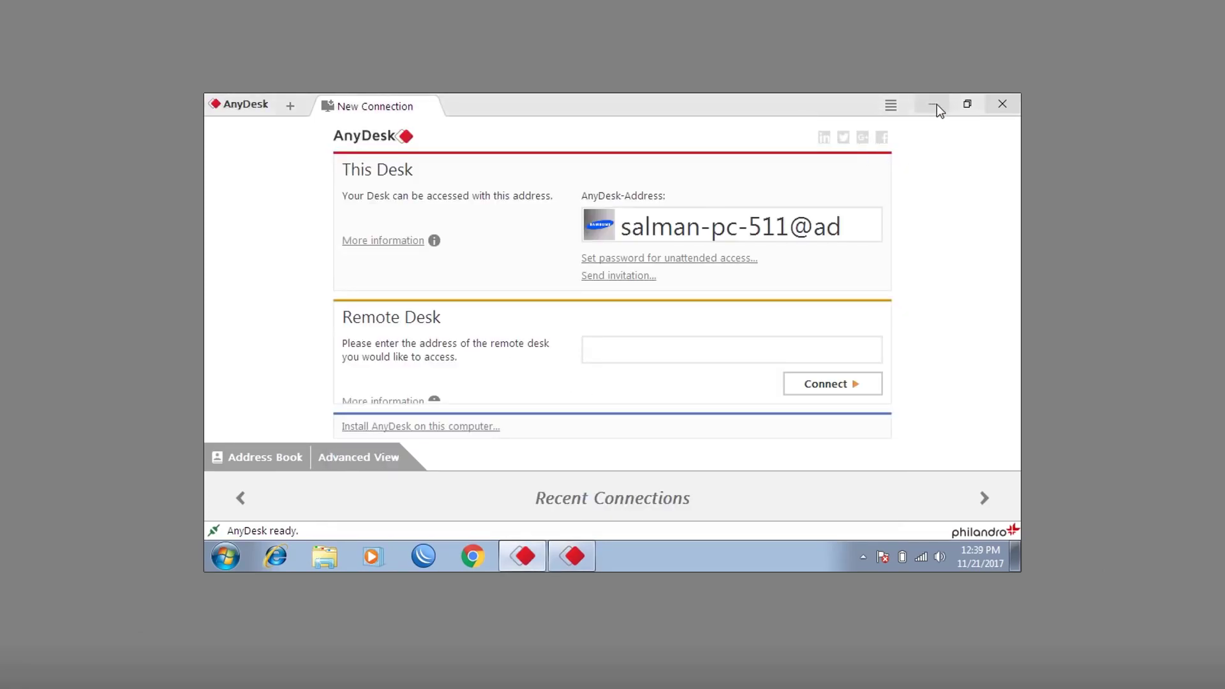
{"action": "left_click", "coordinate": [932, 104]}
{"action": "double_click", "coordinate": [236, 213]}
{"action": "key", "text": "alt+F4"}
{"action": "key", "text": "super"}
{"action": "left_click", "coordinate": [595, 455]}
{"action": "right_click", "coordinate": [595, 456]}
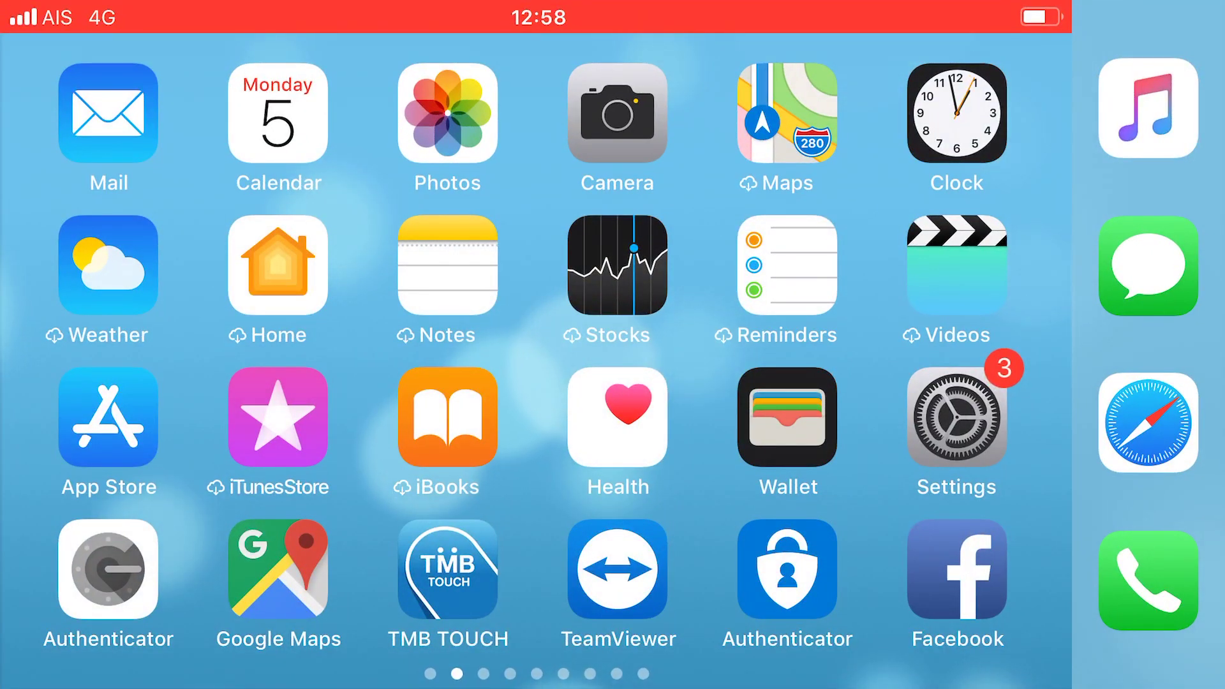
Launch TeamViewer on the iPhone and get past the gesture instructions to MiniPC's desktop
{"action": "left_click", "coordinate": [618, 569]}
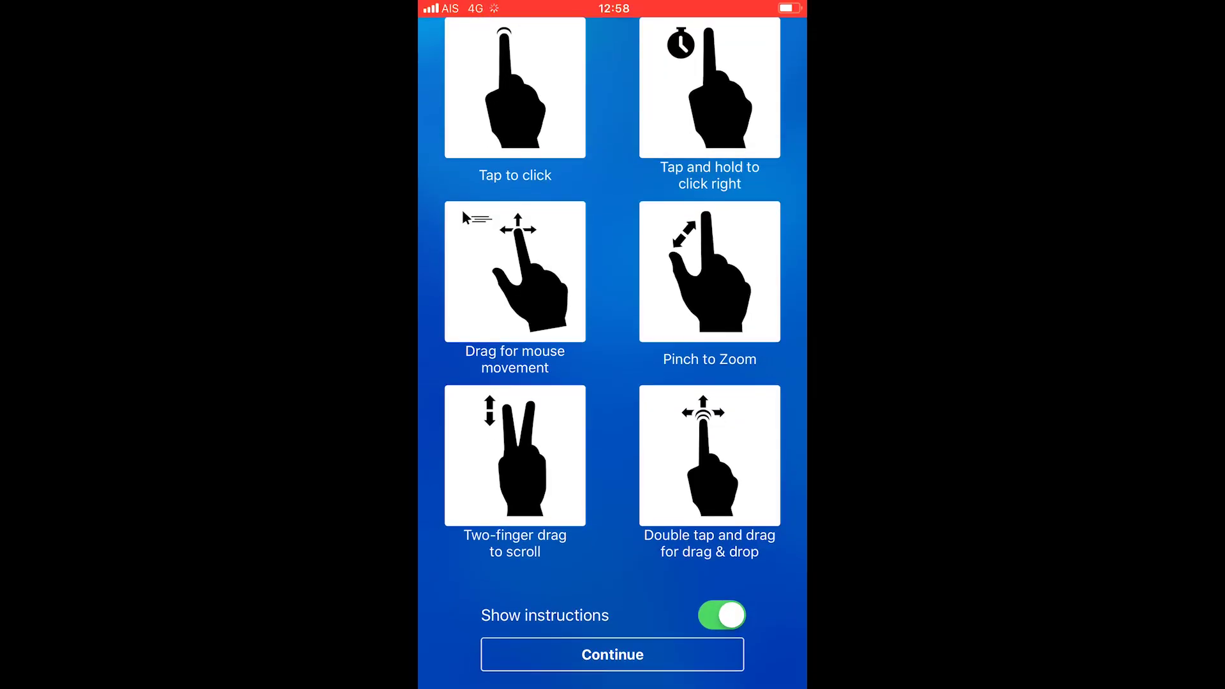
{"action": "left_click", "coordinate": [613, 654]}
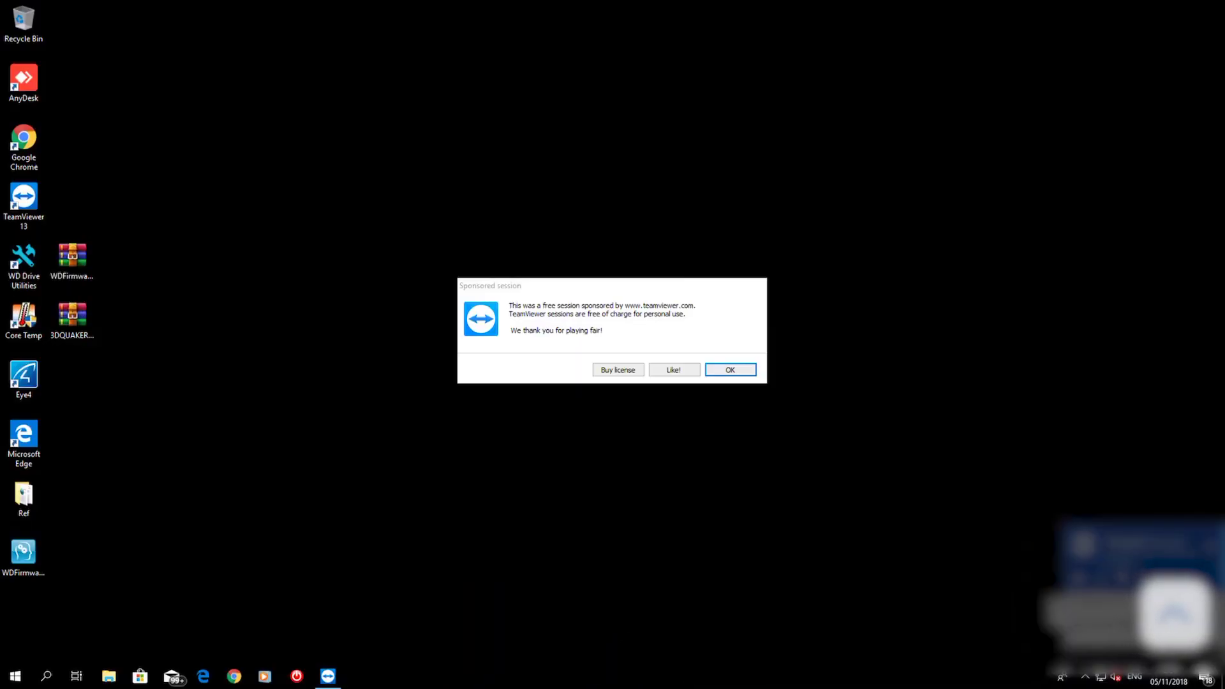
Dismiss the sponsored-session notices, wake PC1 via Wake on LAN, and connect to PC1
{"action": "left_click", "coordinate": [731, 369]}
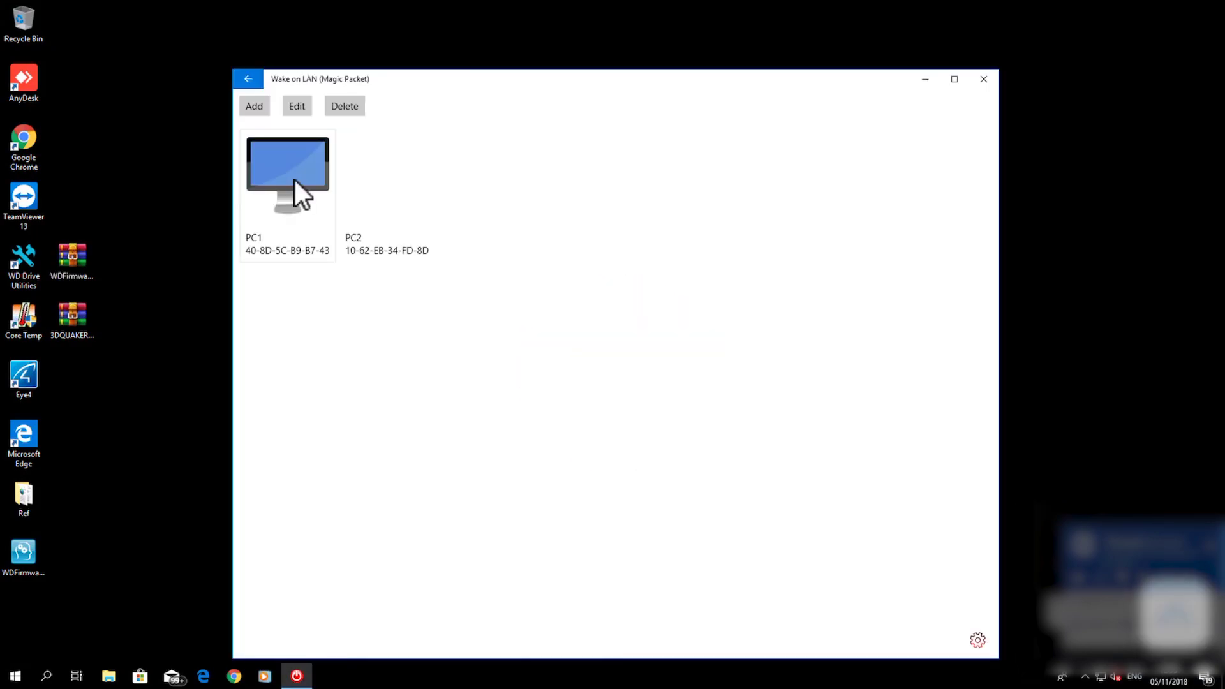
{"action": "left_click", "coordinate": [295, 180]}
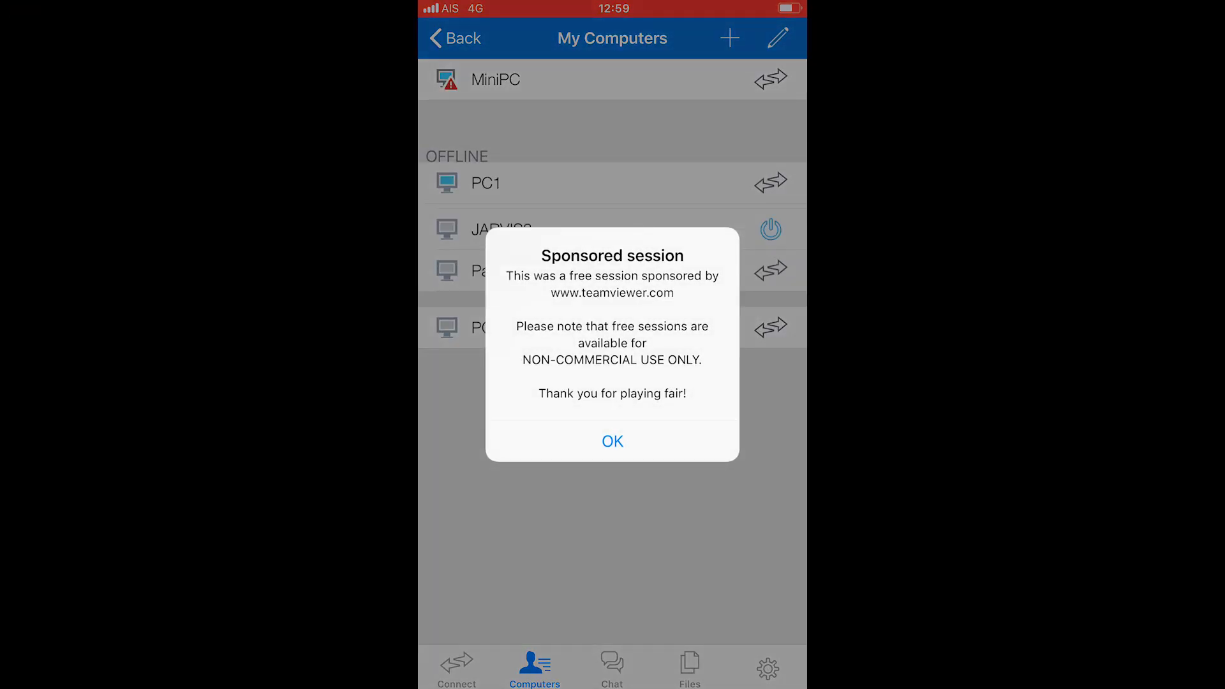
{"action": "left_click", "coordinate": [613, 441]}
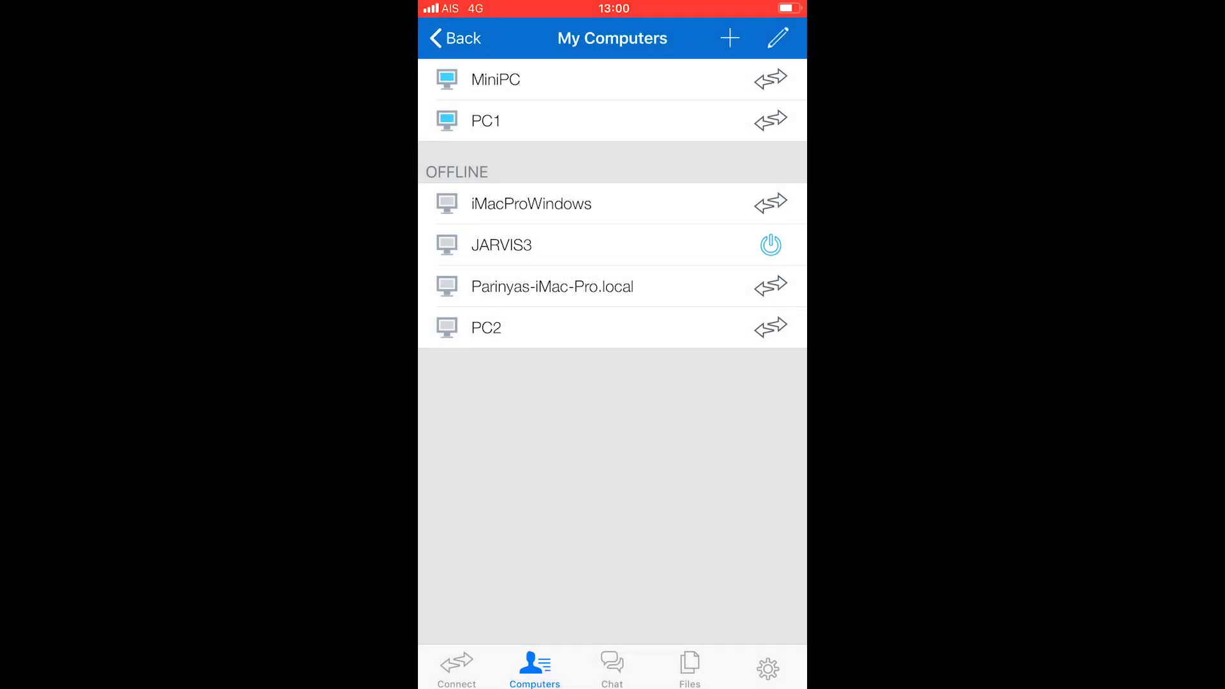
{"action": "left_click", "coordinate": [496, 80]}
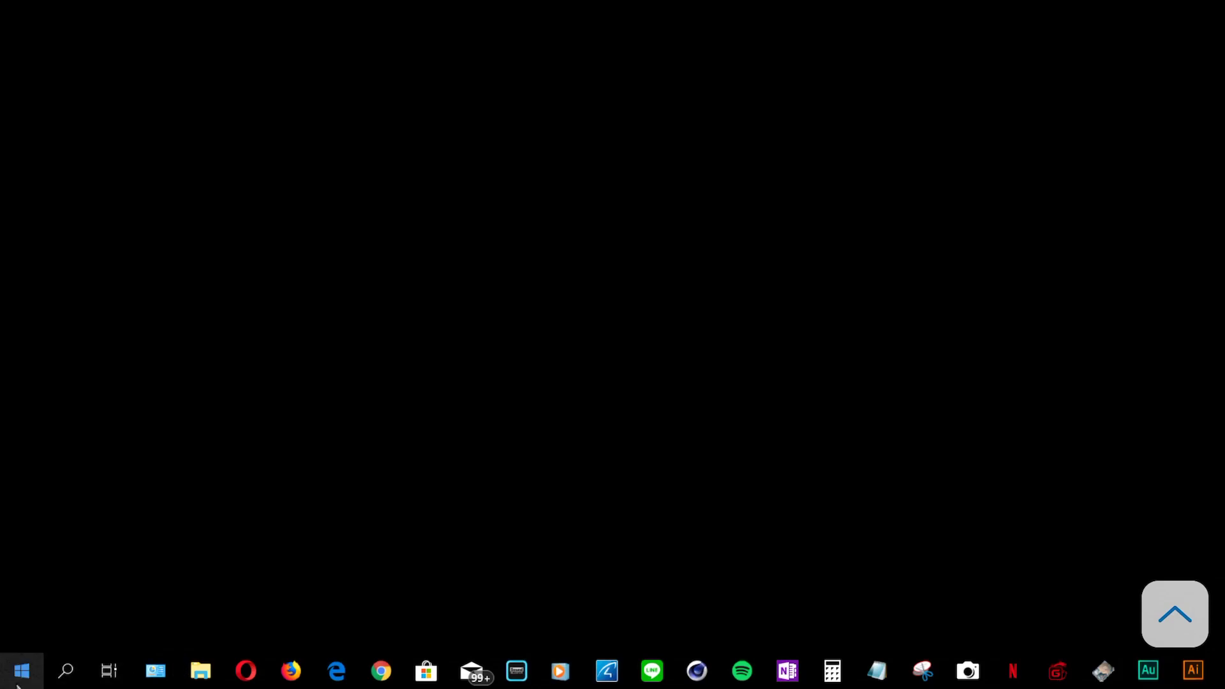
Open Windows Settings on the remote PC from the Start menu, then close it
{"action": "left_click", "coordinate": [18, 685]}
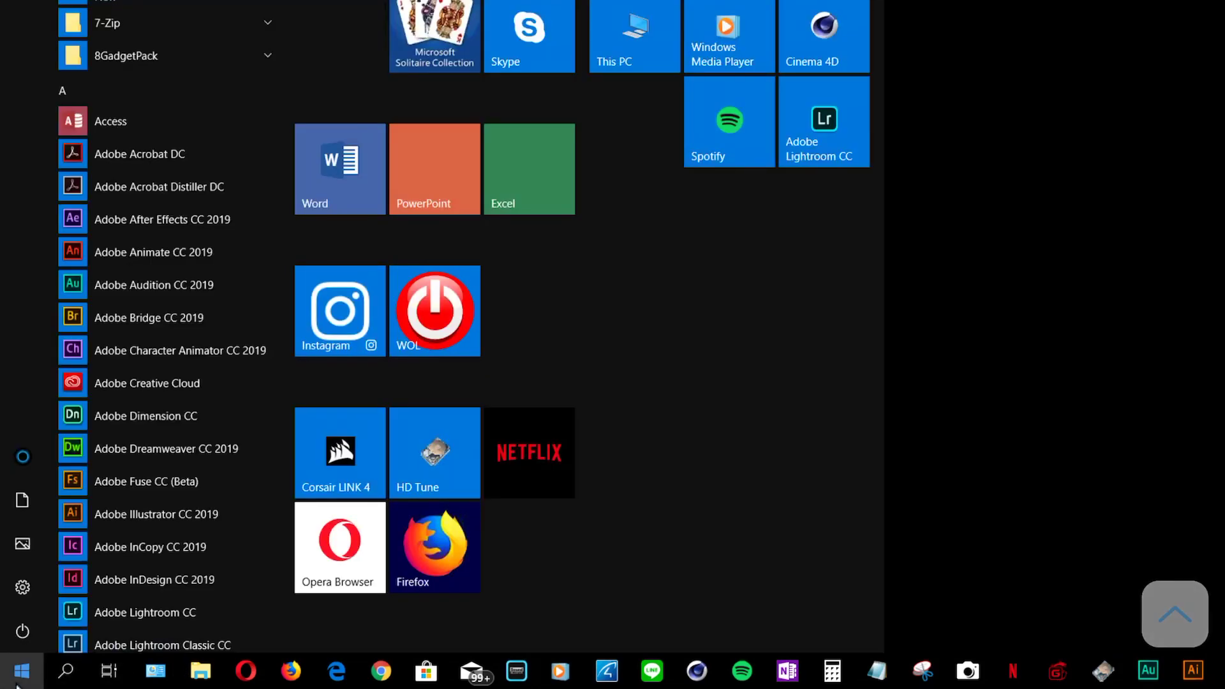
{"action": "right_click", "coordinate": [398, 512]}
{"action": "left_click", "coordinate": [431, 576]}
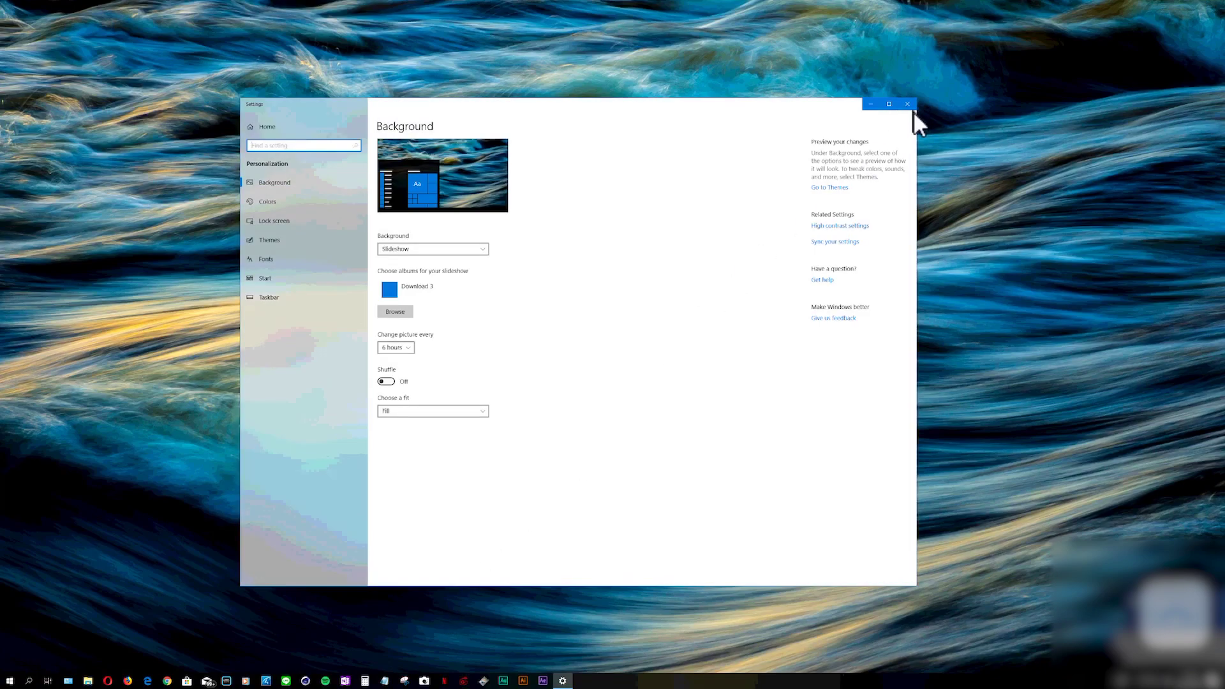
{"action": "left_click", "coordinate": [909, 105]}
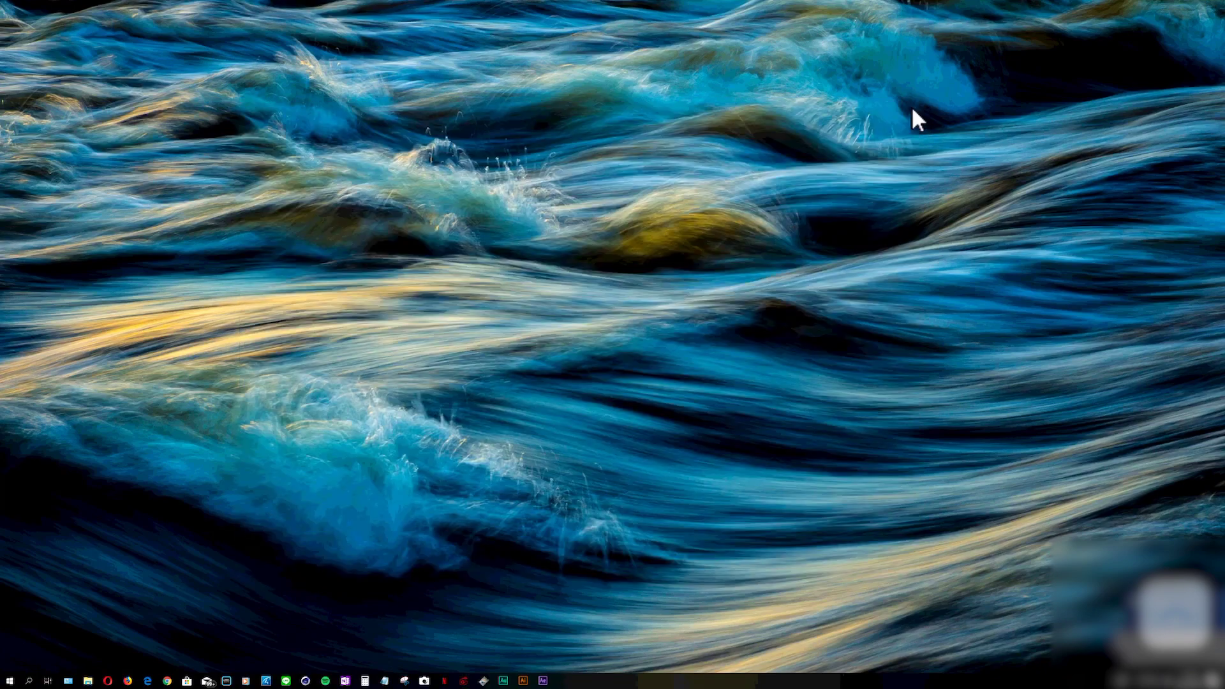
Open Google Drive in Chrome and start a new folder in My Drive
{"action": "left_click", "coordinate": [168, 681]}
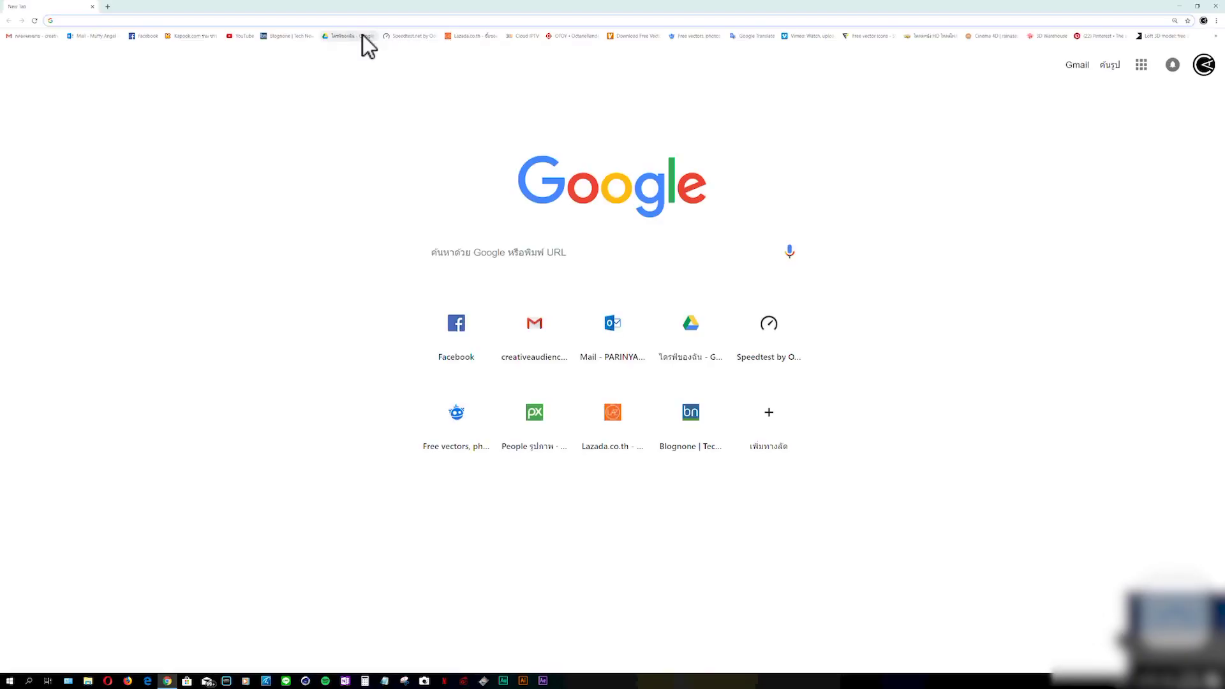
{"action": "left_click", "coordinate": [363, 35]}
{"action": "right_click", "coordinate": [66, 97]}
{"action": "left_click", "coordinate": [100, 117]}
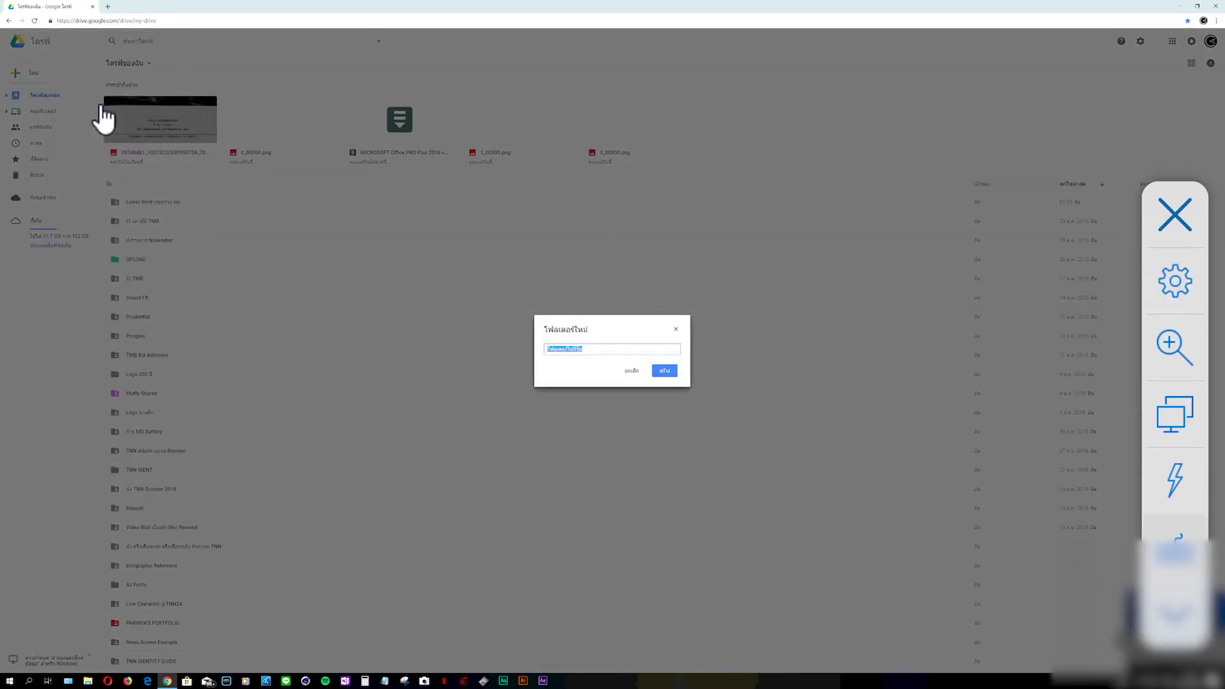